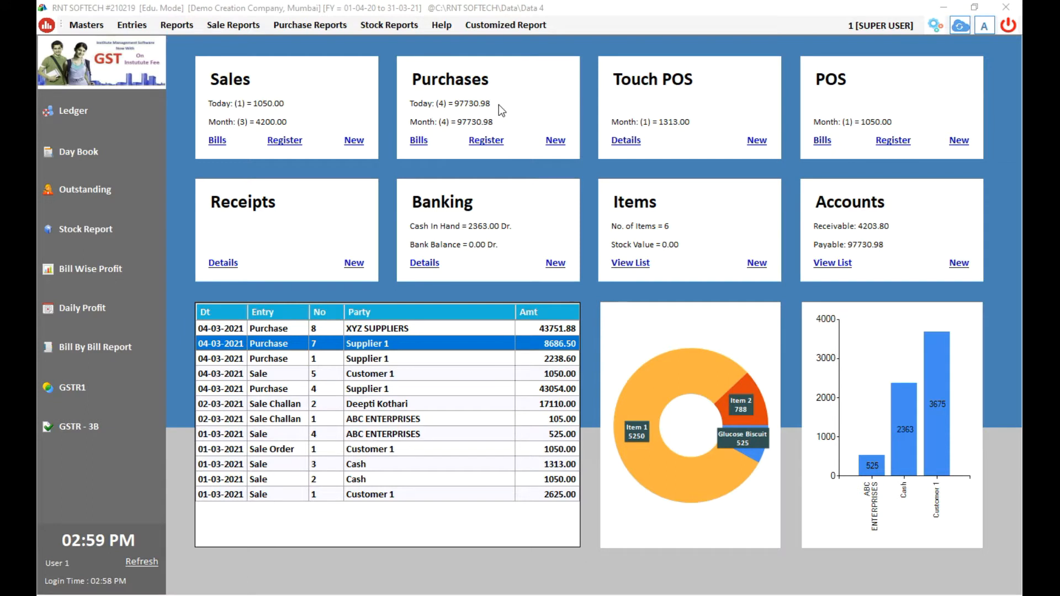
Start a new purchase bill with XYZ SUPPLIERS as the party.
click(556, 141)
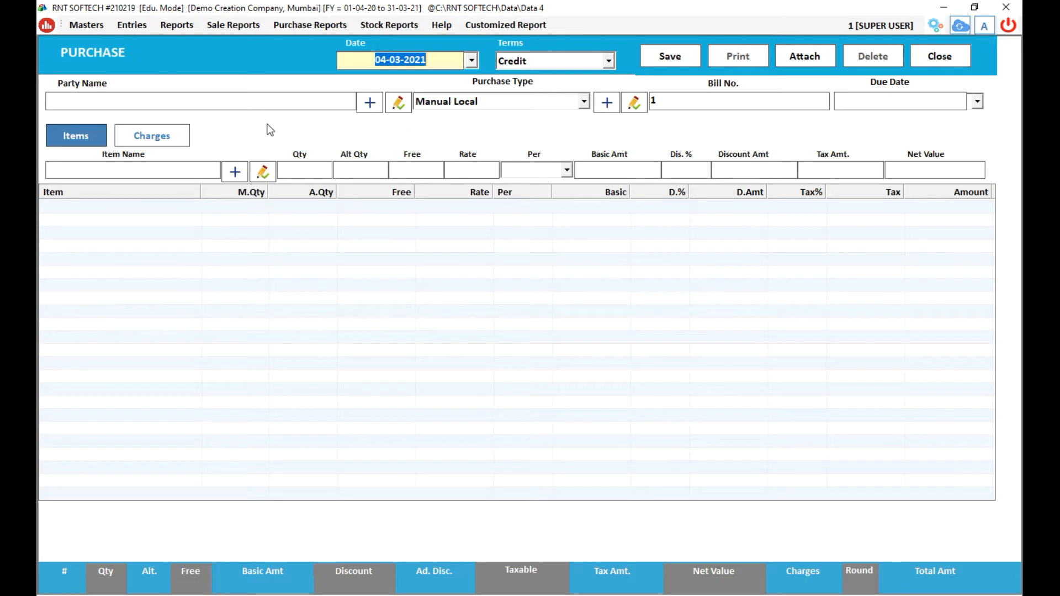
click(188, 103)
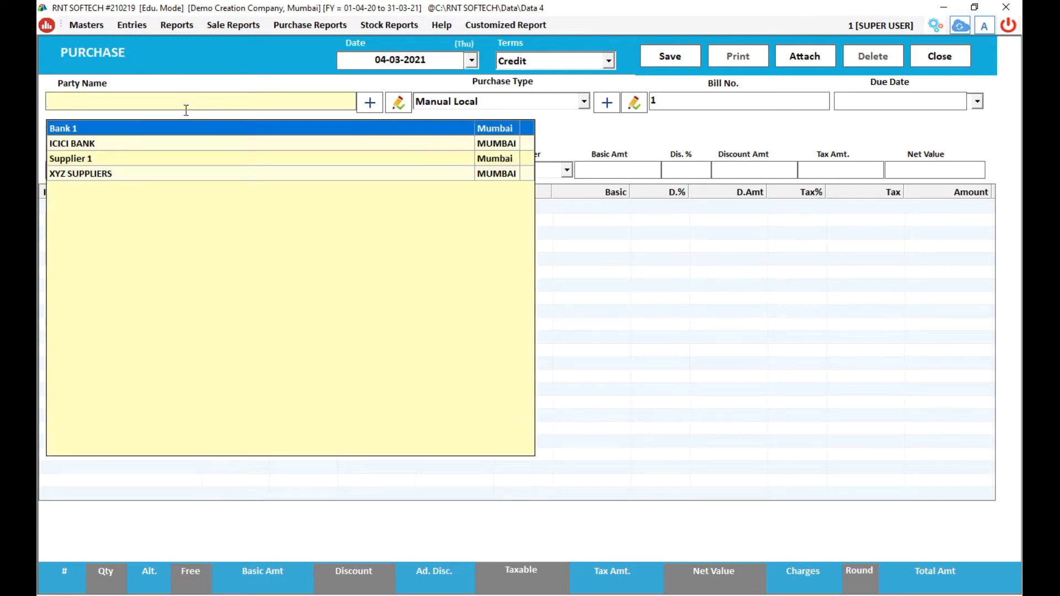
click(174, 170)
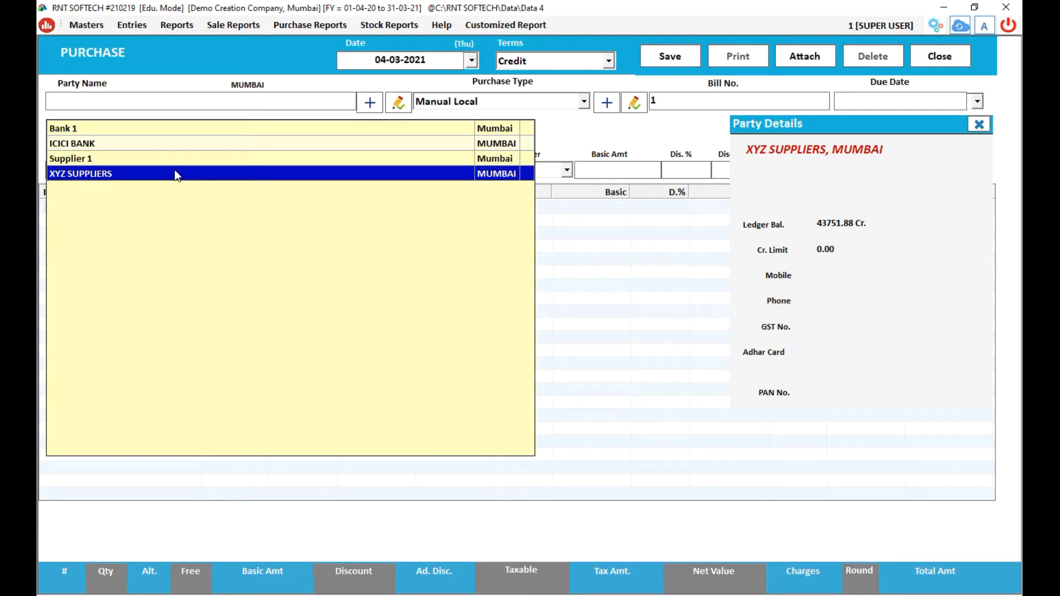
click(175, 171)
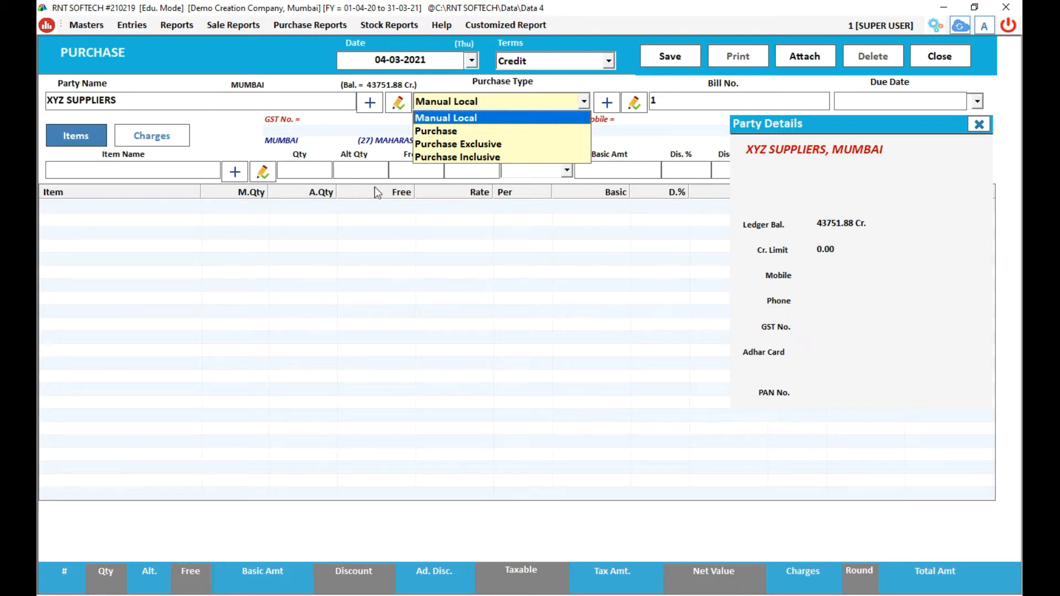
Set the purchase type to Purchase Exclusive and the bill number to 8.
click(446, 146)
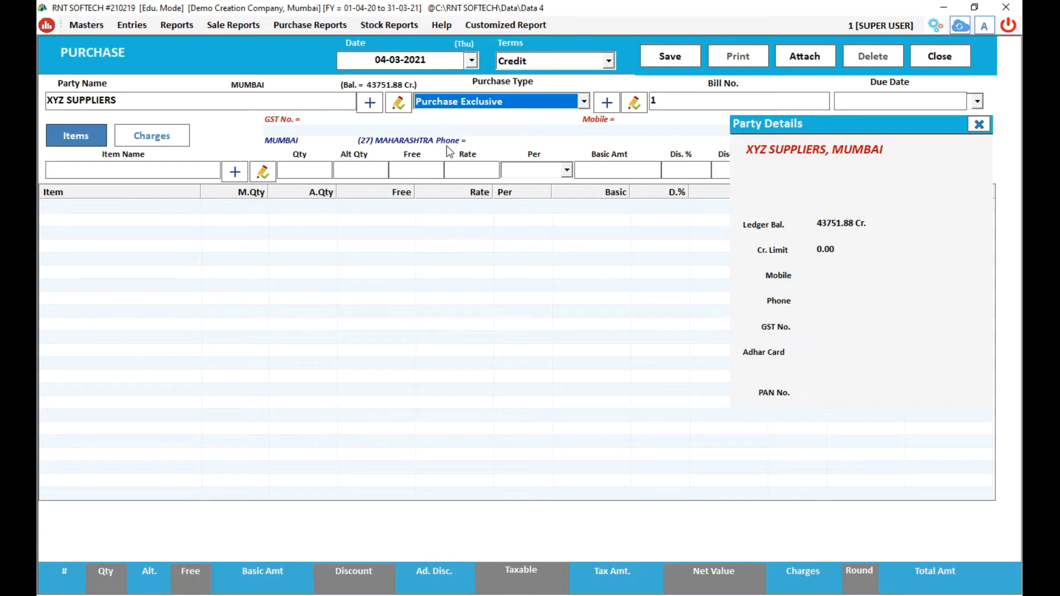
key(Return)
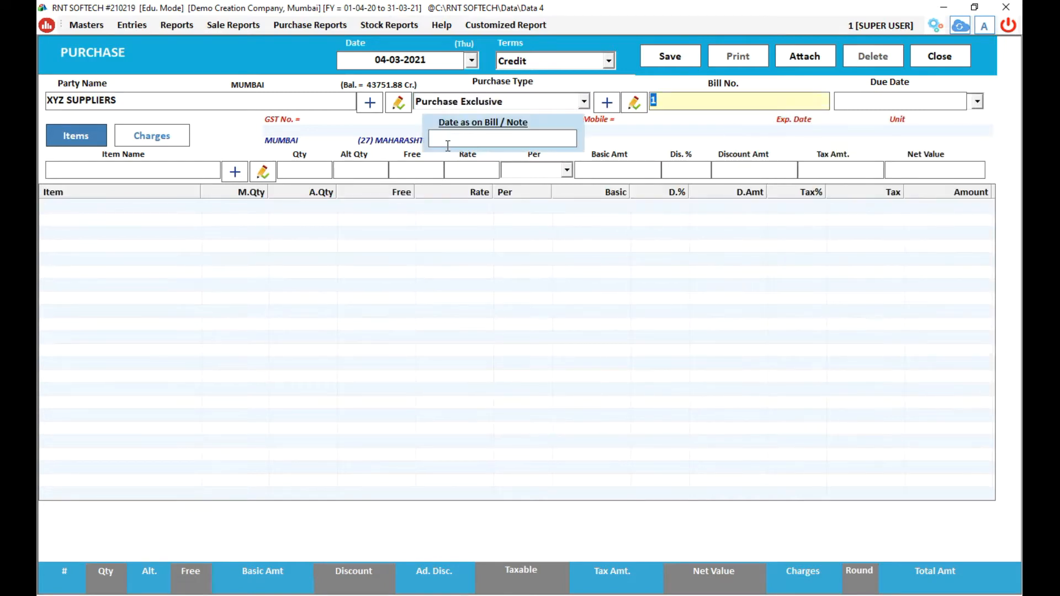
text(8)
click(503, 138)
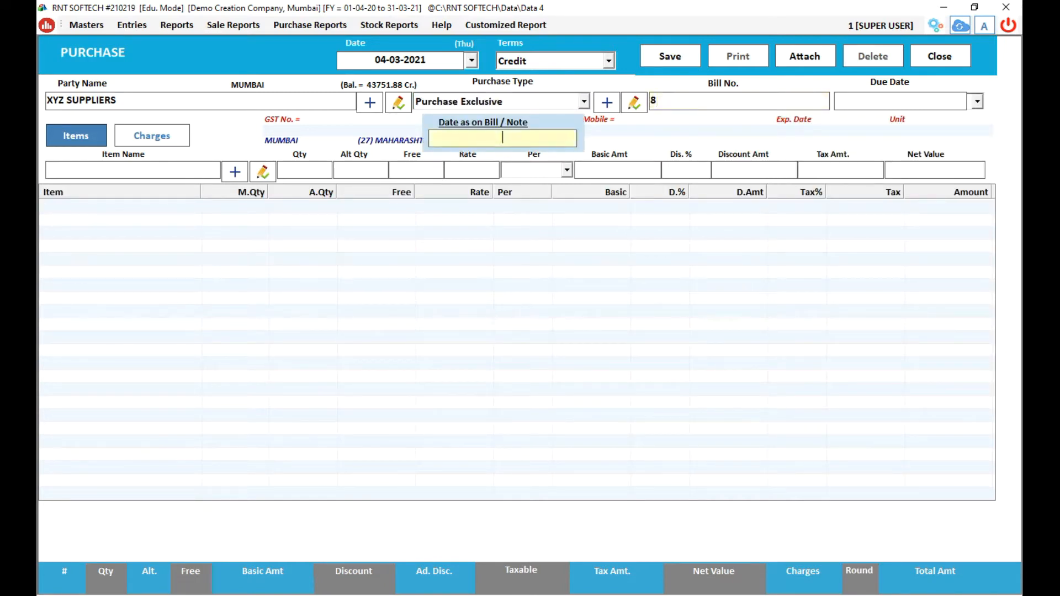
key(Return)
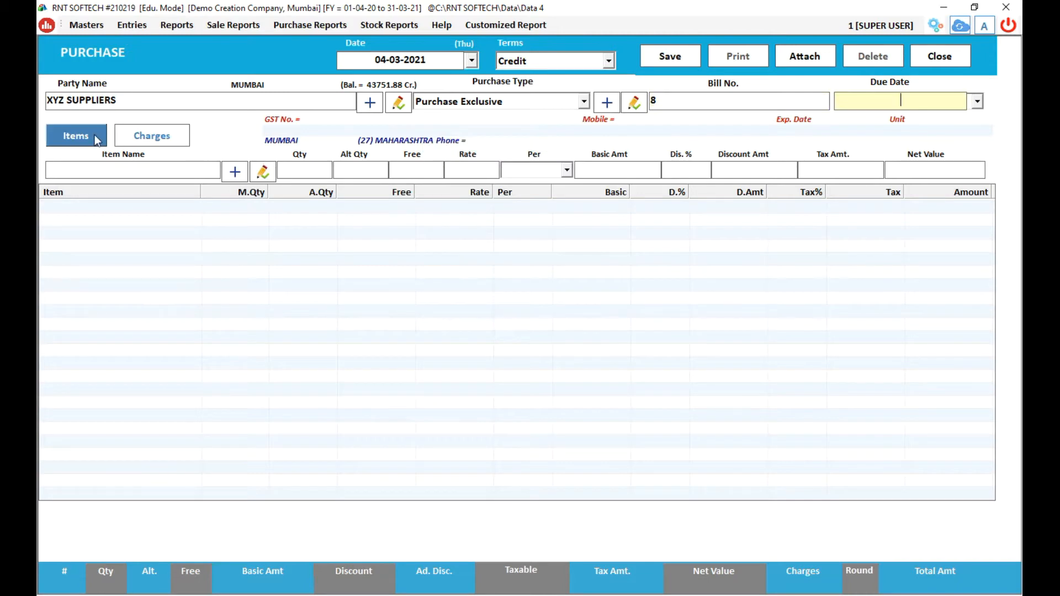
click(85, 135)
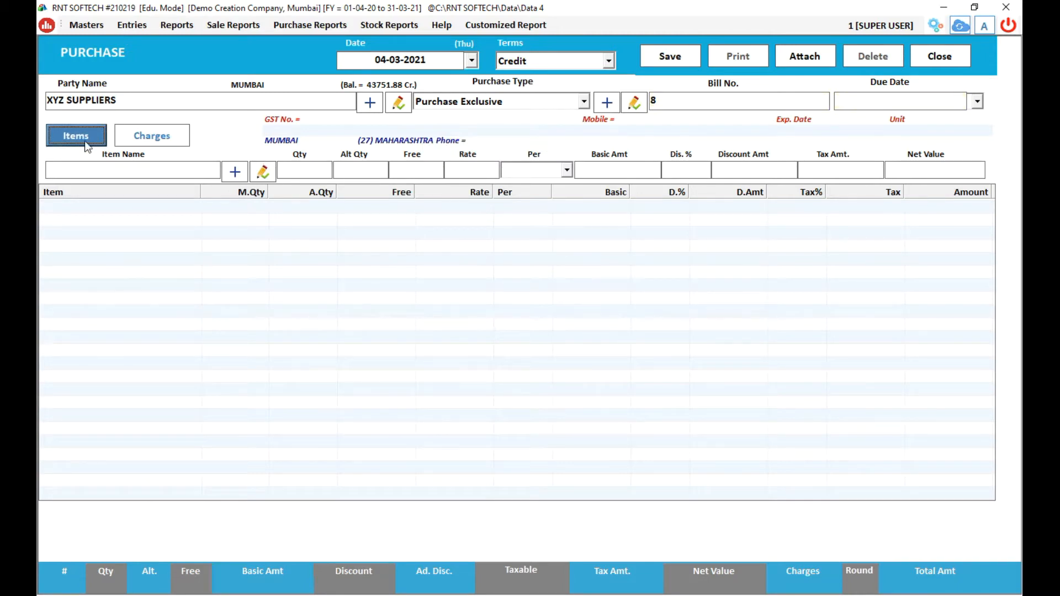
Add Item 1 with its batch: 10 Pcs at rate 500, 5% tax, amount 5250.00.
click(79, 169)
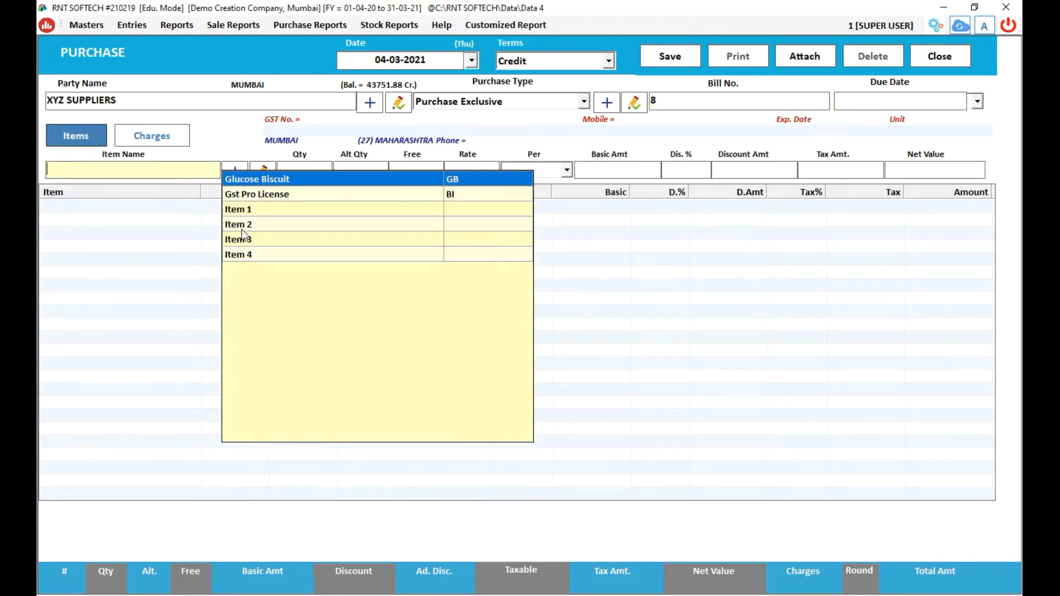
click(243, 210)
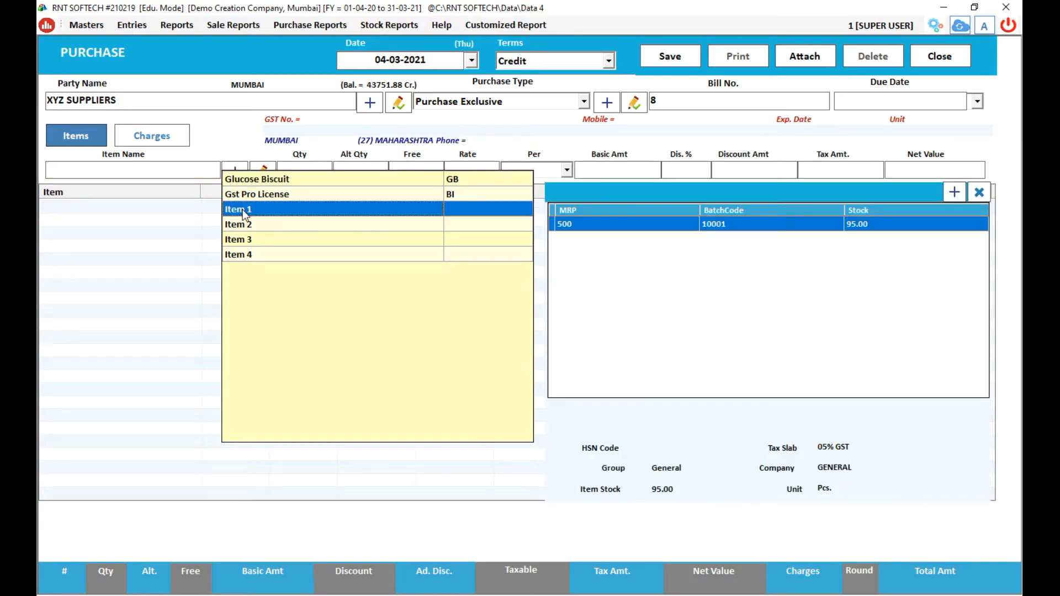
key(Return)
key(Return)
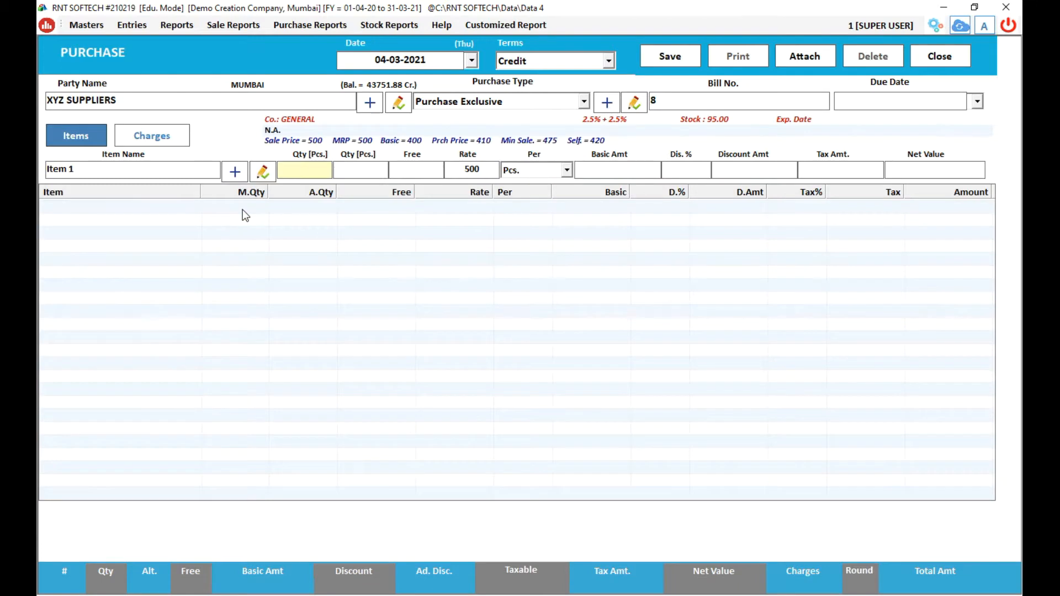
text(10)
key(Return)
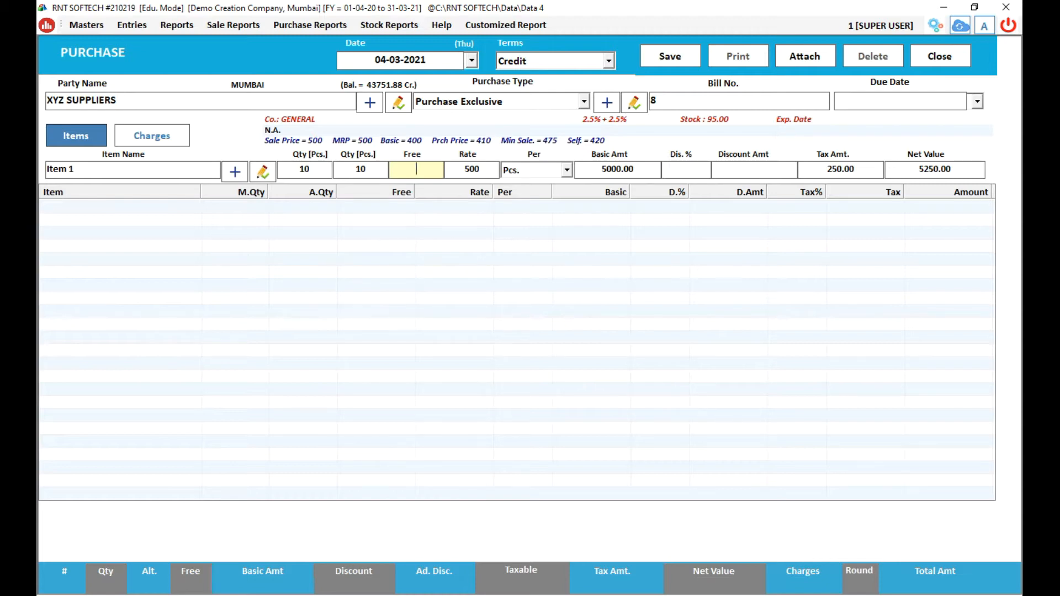
key(Return)
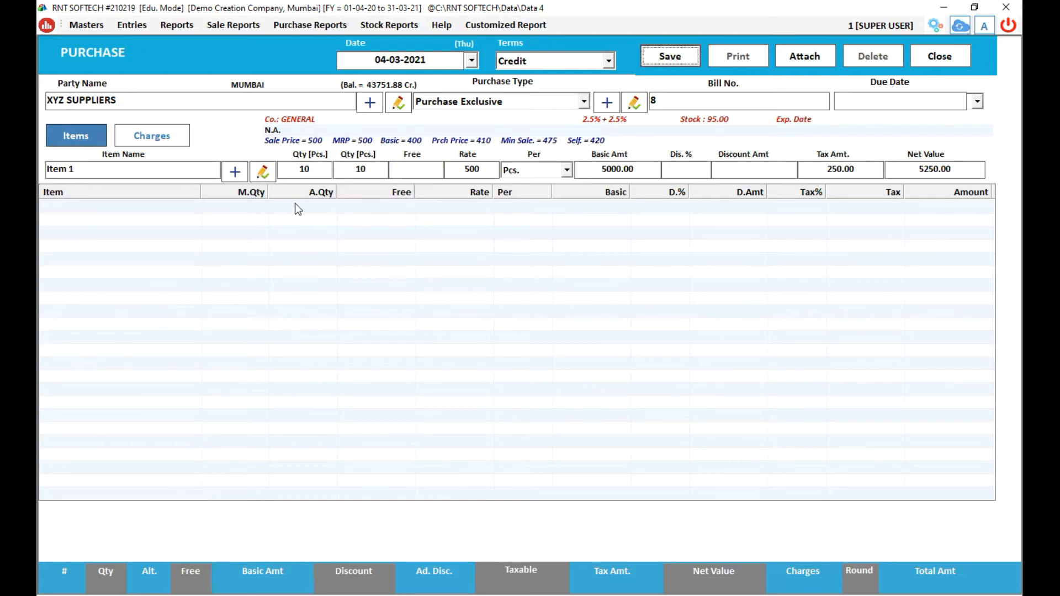
click(464, 170)
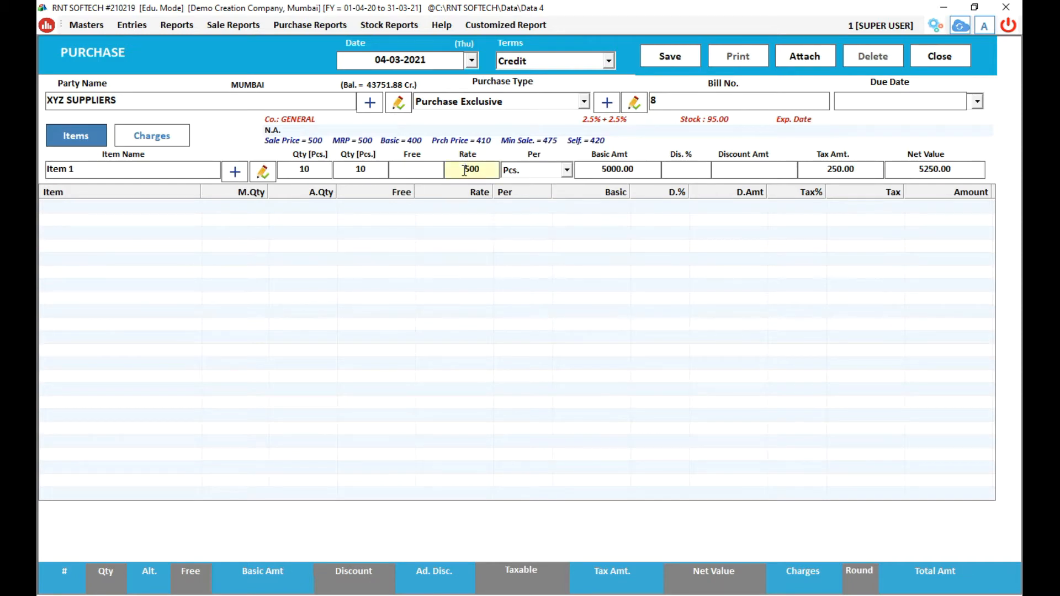
key(Return)
click(463, 170)
key(Return)
key(Return)
key(Return)
key(Return)
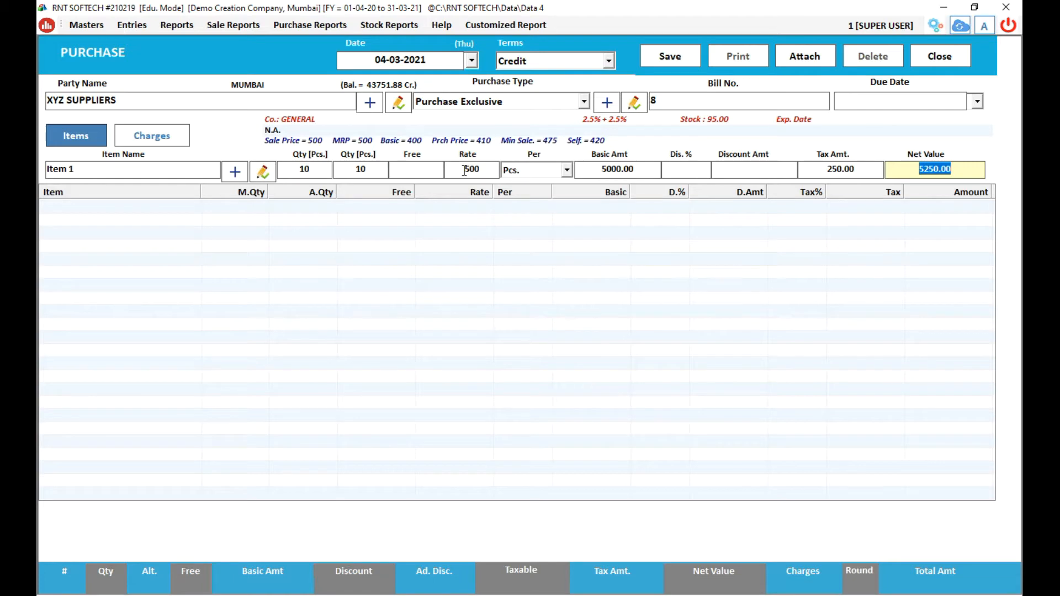
key(Return)
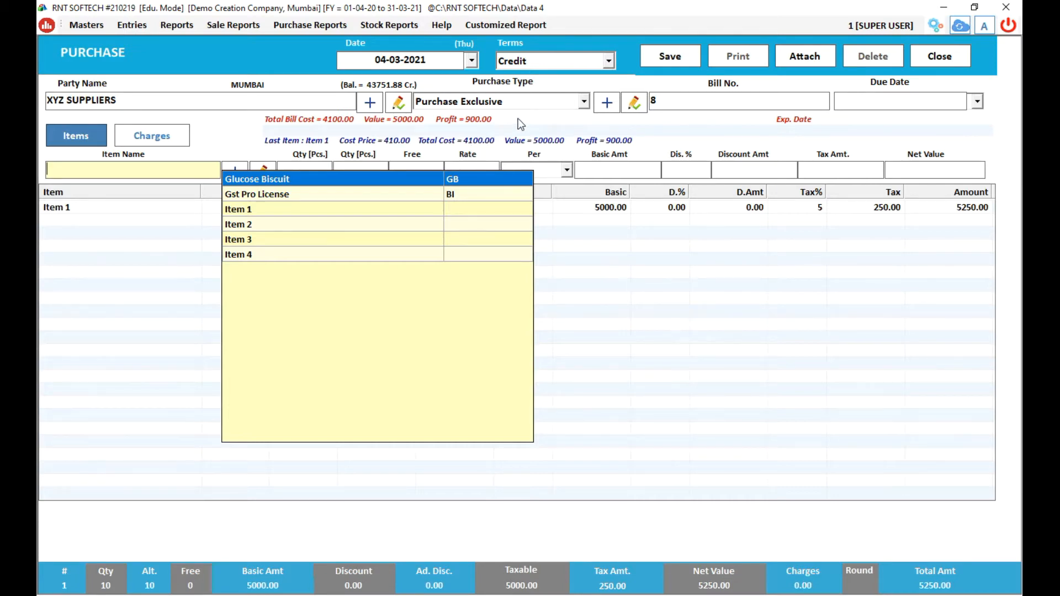
Change the purchase type to Purchase and re-enter bill number 8.
click(585, 100)
click(584, 101)
click(584, 102)
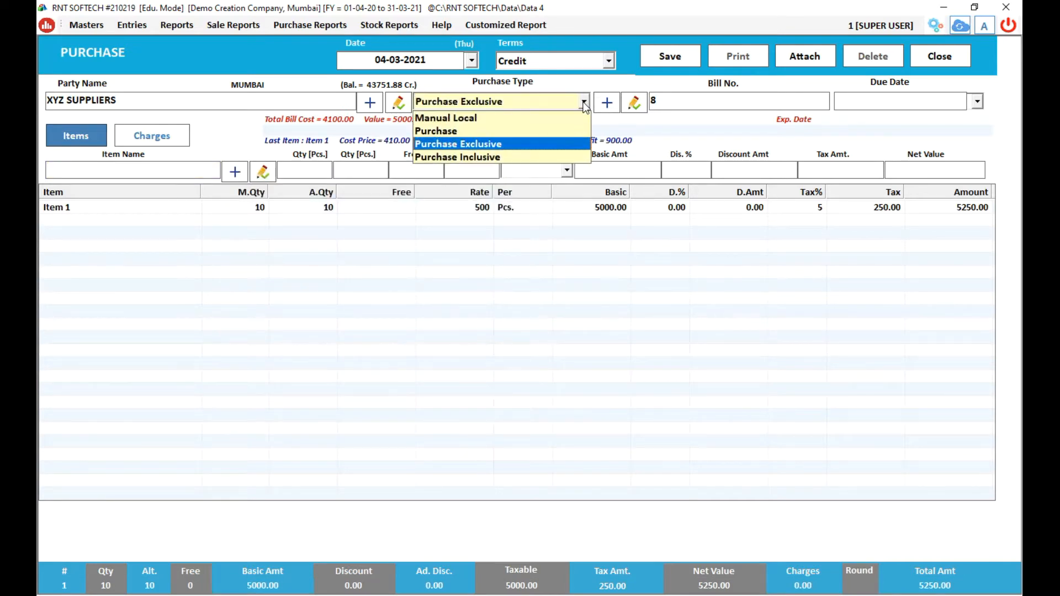
click(524, 130)
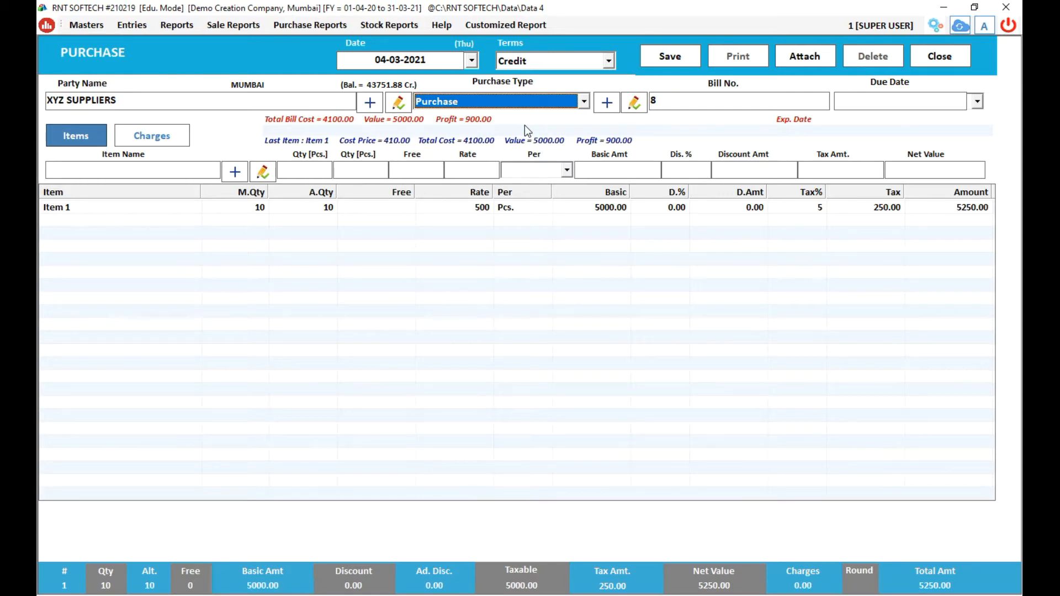
key(Return)
text(8)
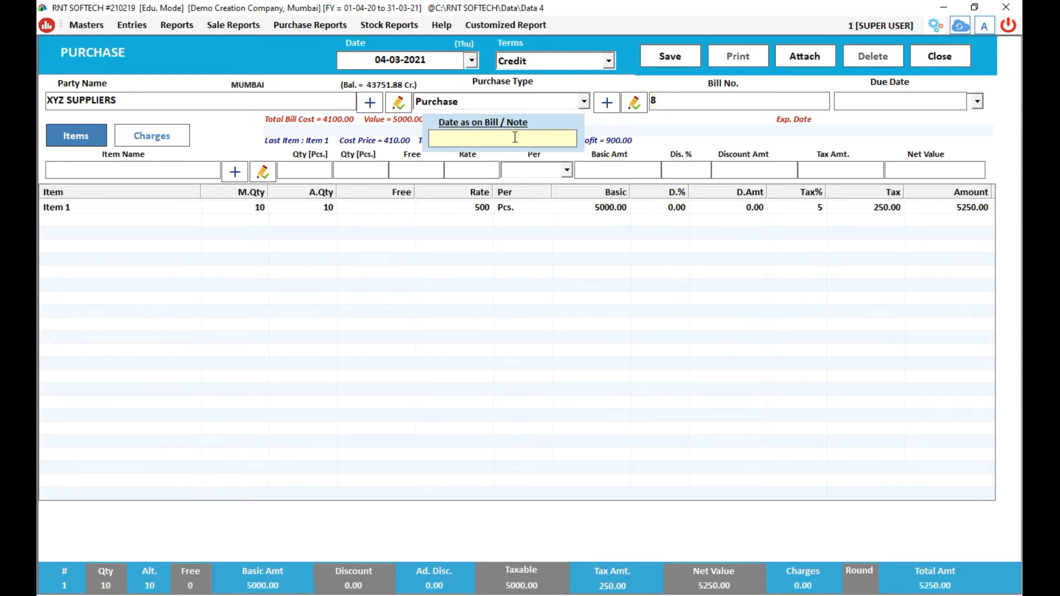
Enter Item 1 again at 10 Pcs, rate 410, tax 205.00, net value 4305.00.
click(68, 135)
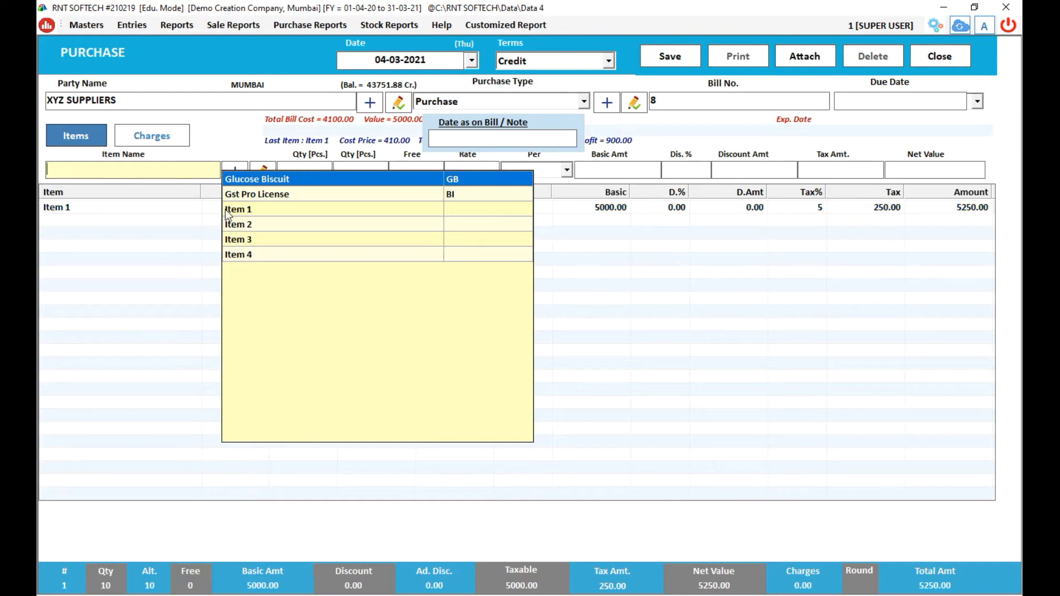
click(227, 211)
key(Return)
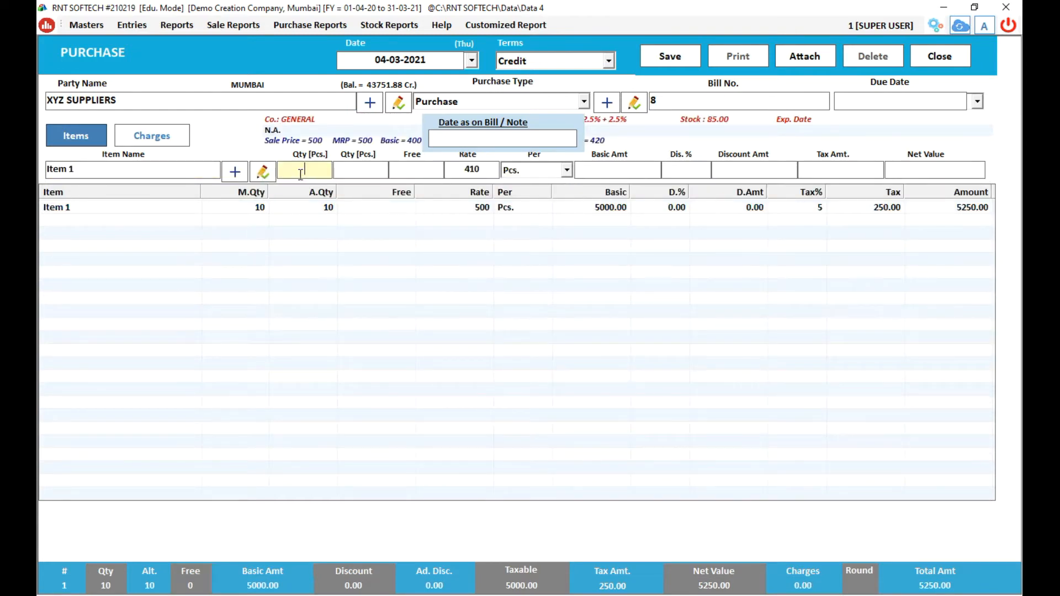
text(10)
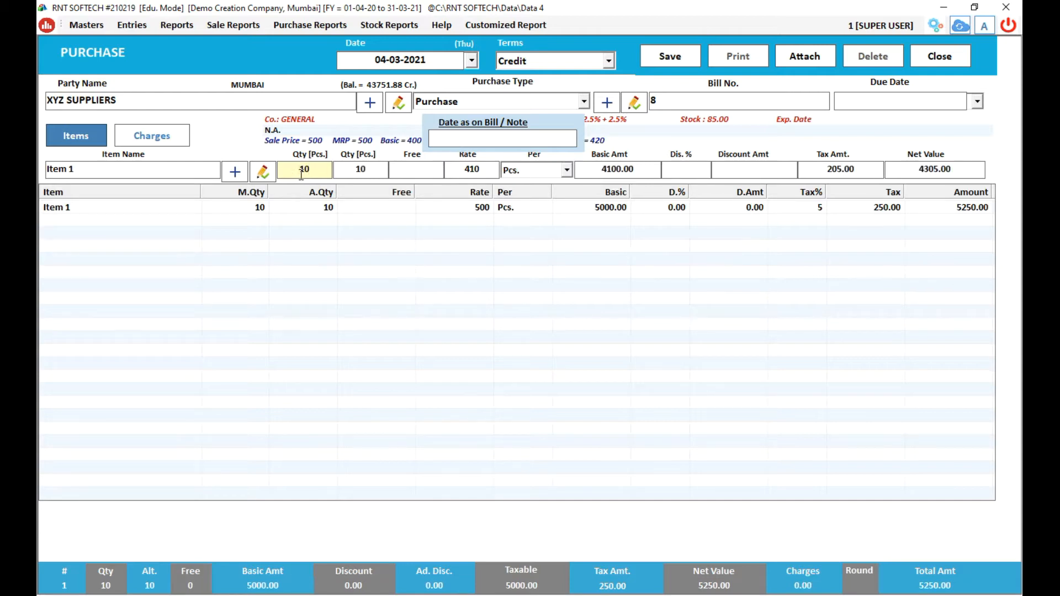
click(450, 175)
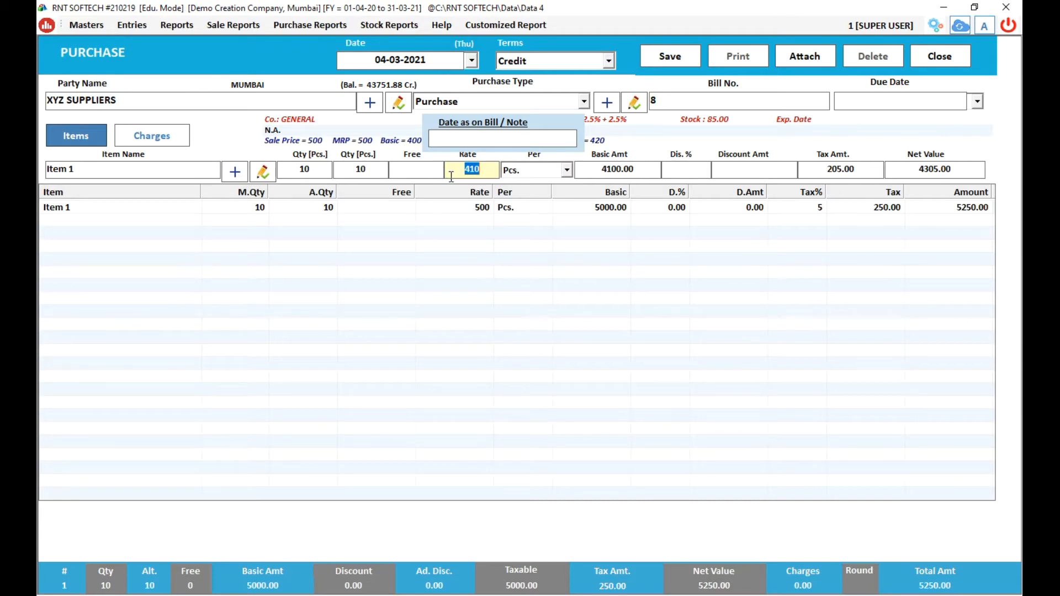
key(Return)
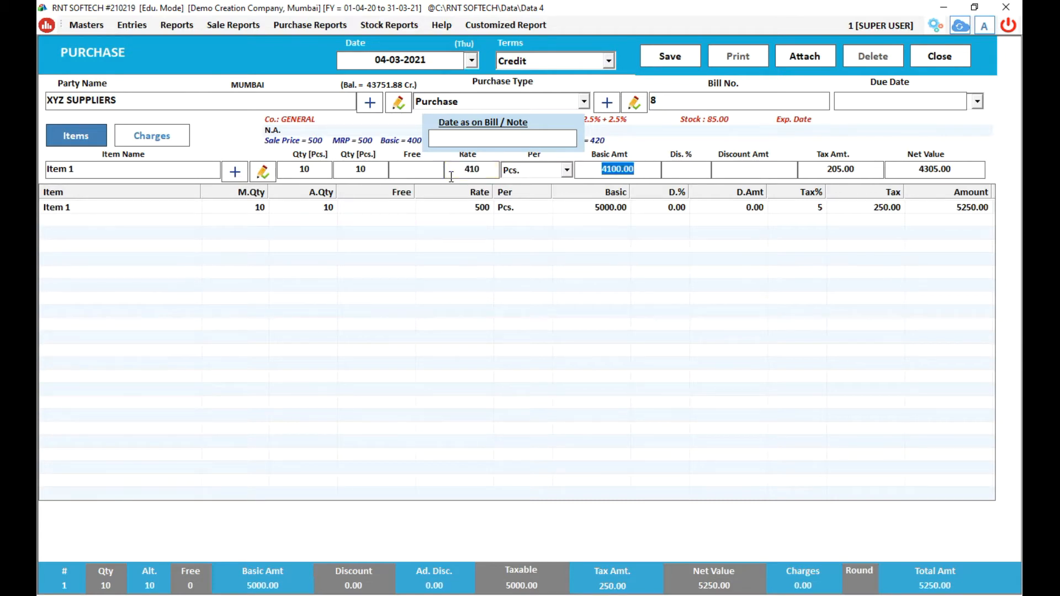
key(Return)
key(Return)
key(Return)
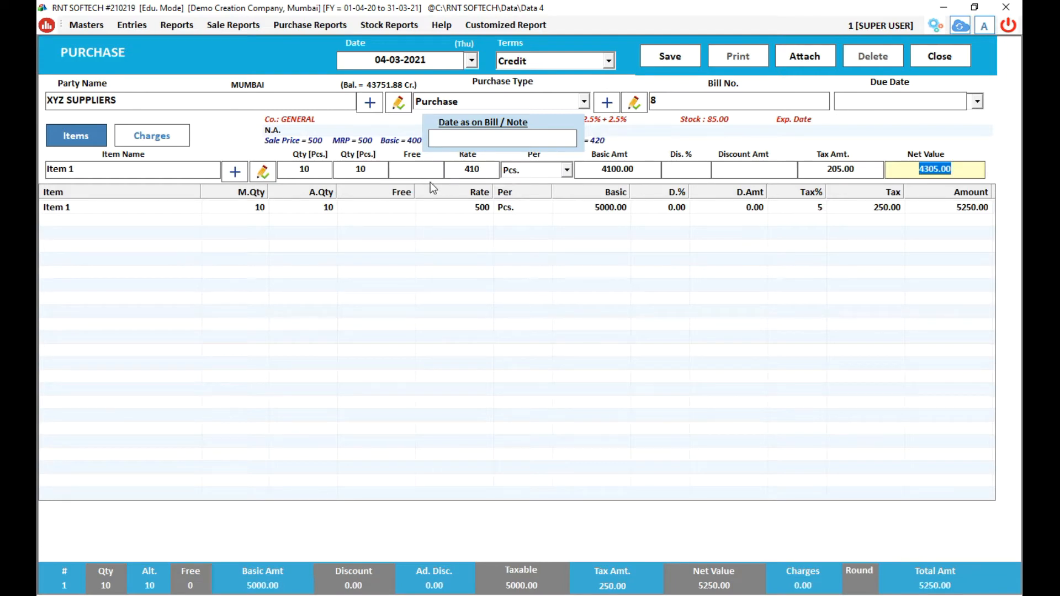
Switch the purchase type to Manual Local and re-enter bill number 8.
click(585, 103)
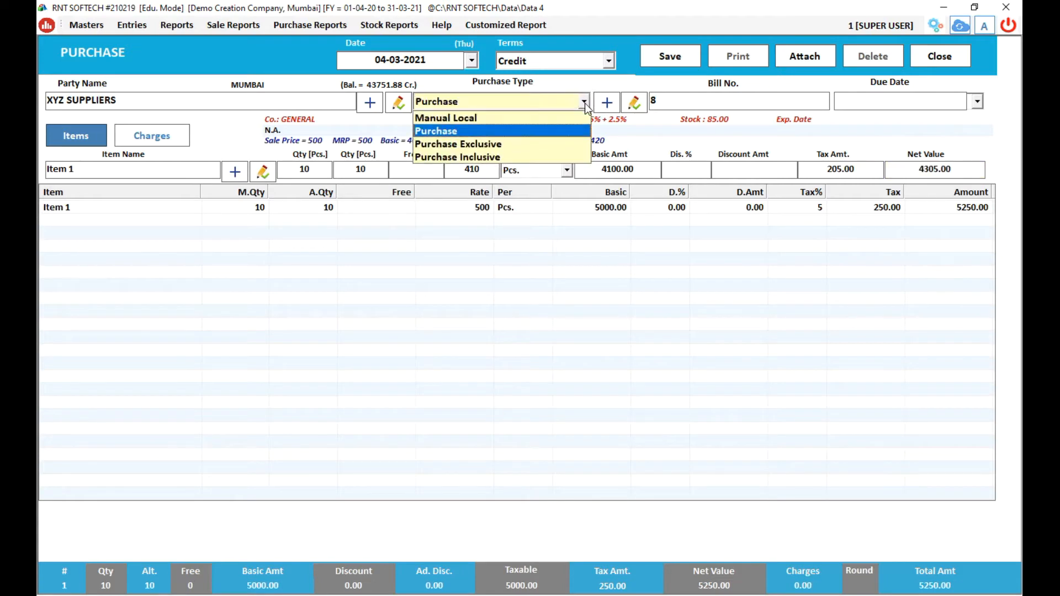
click(535, 118)
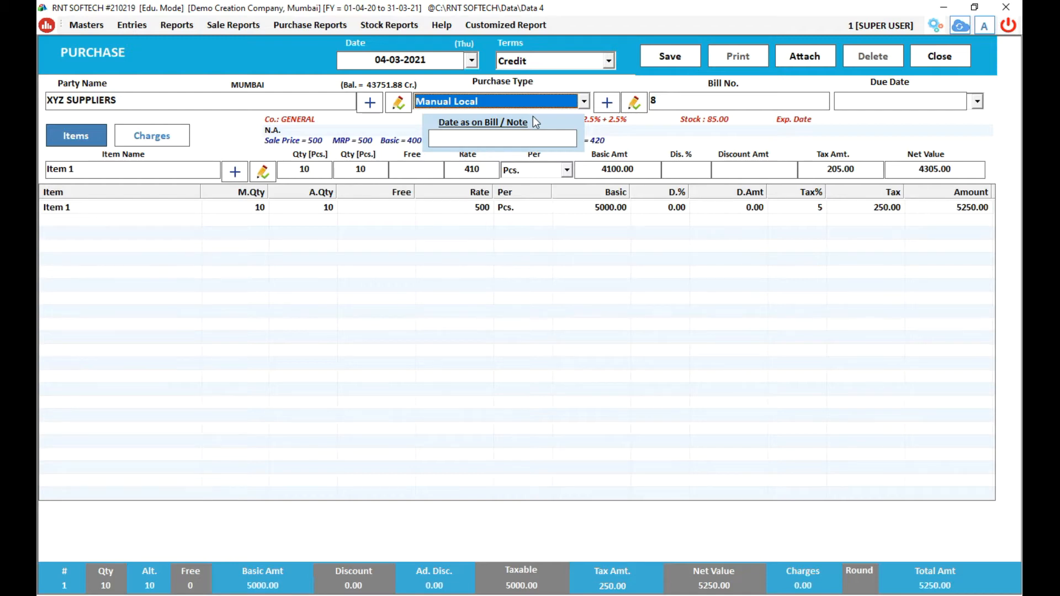
key(Return)
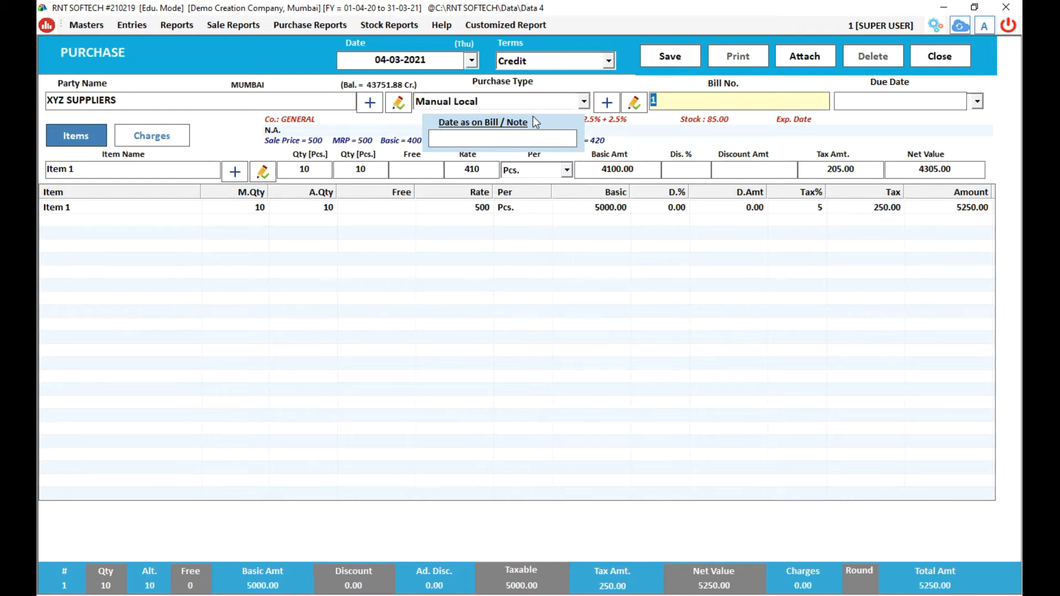
text(8)
key(Return)
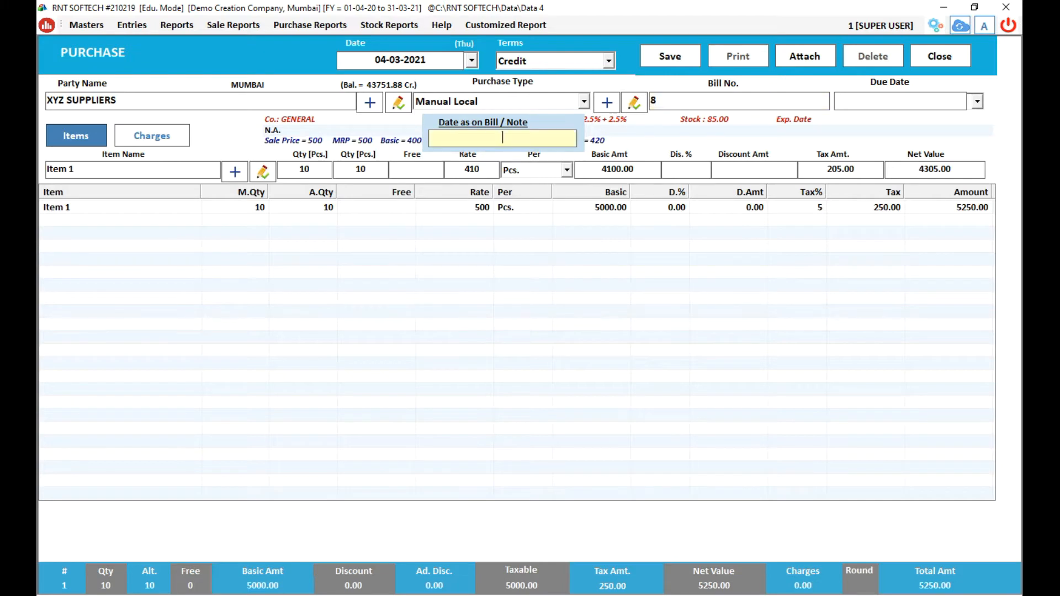
key(Return)
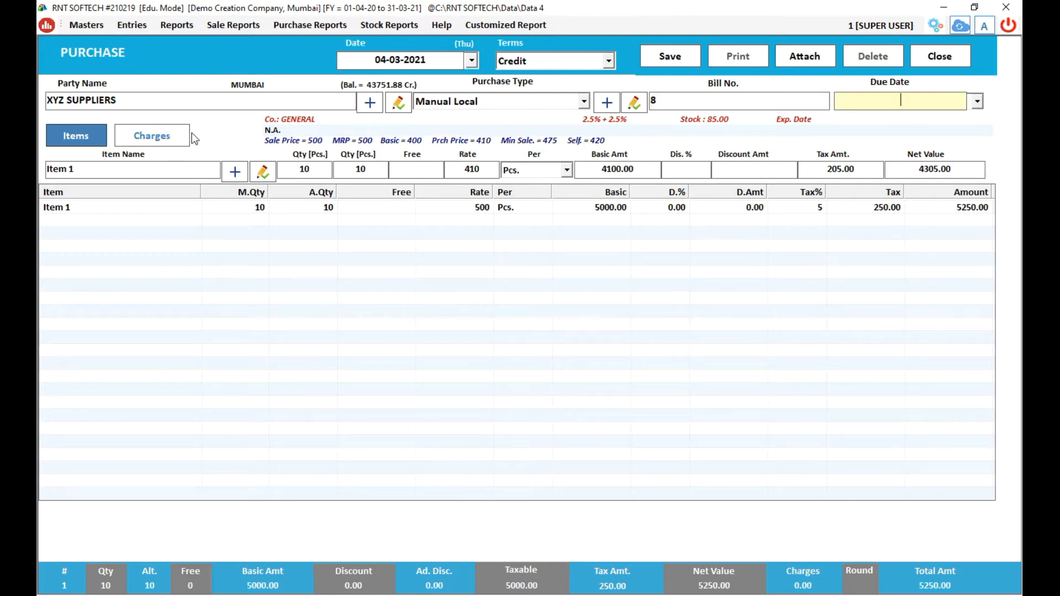
Add a second Item 1 row: 10 Pcs at rate 500, no tax, total now 10250.00.
click(88, 138)
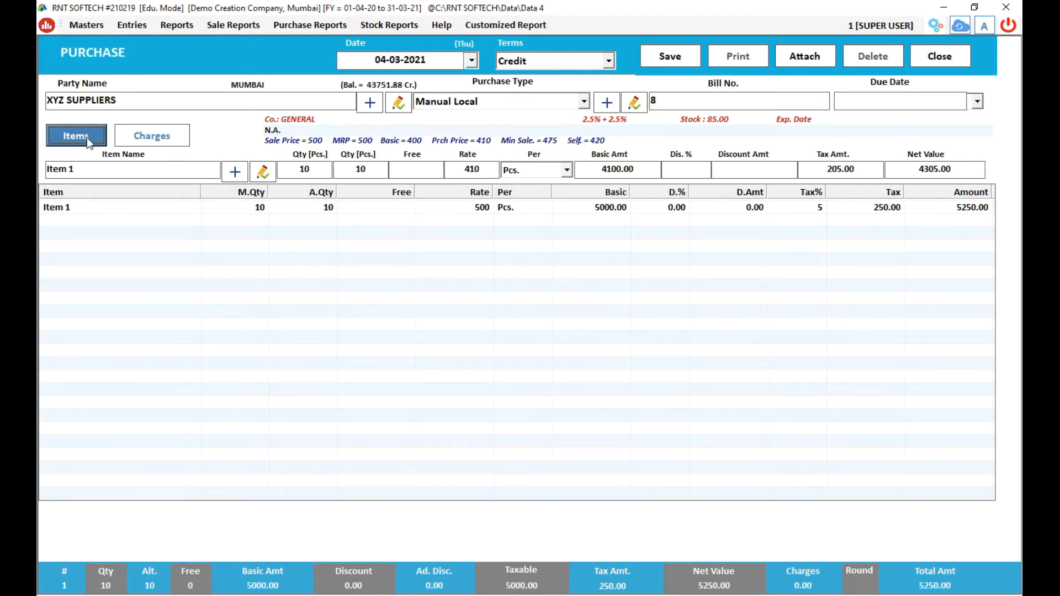
click(93, 168)
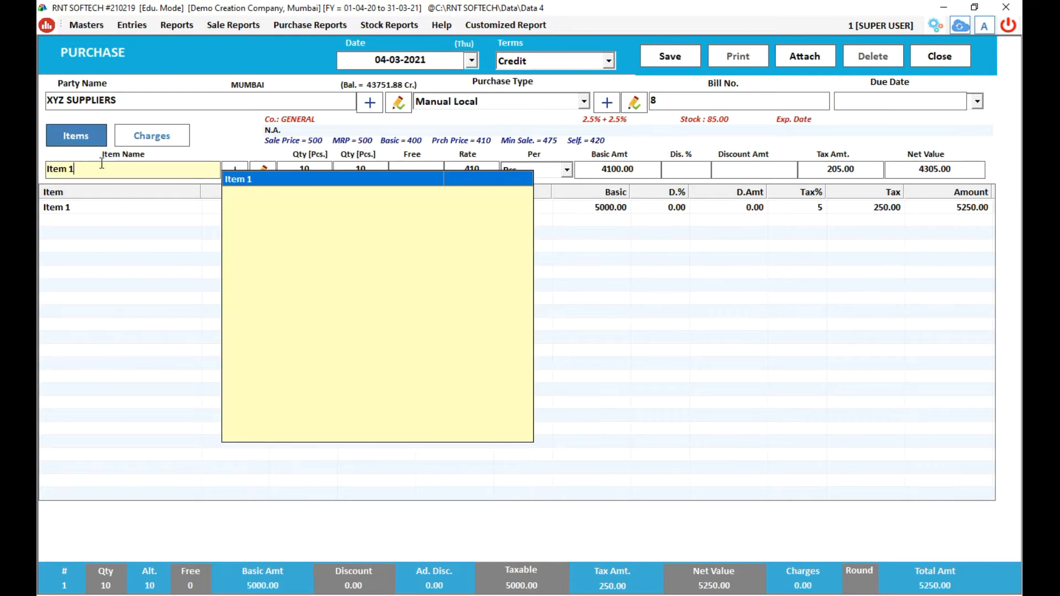
key(Return)
key(Return)
key(Return)
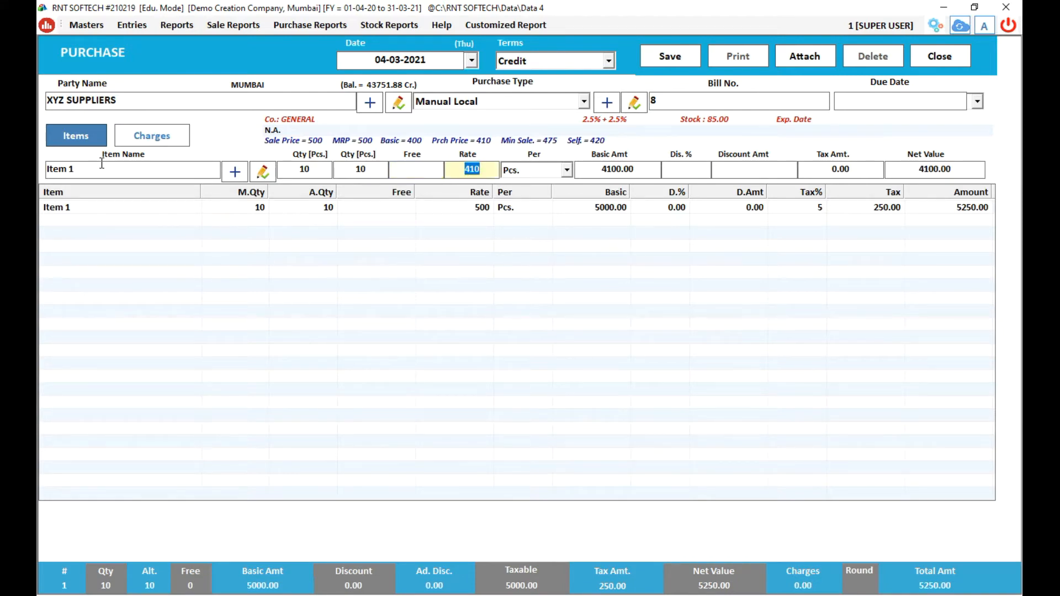
text(500)
key(Return)
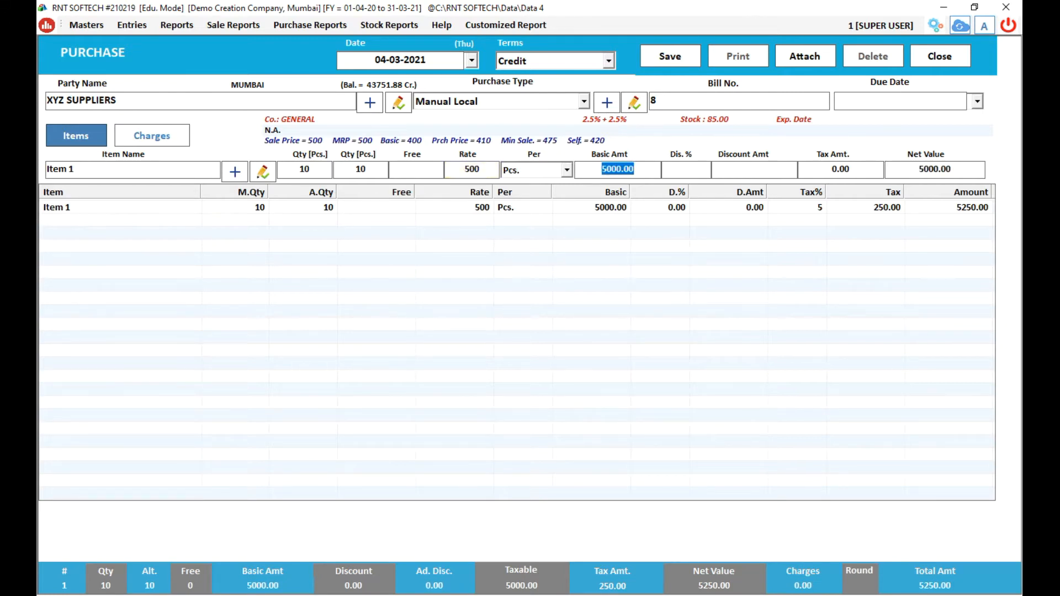
key(Return)
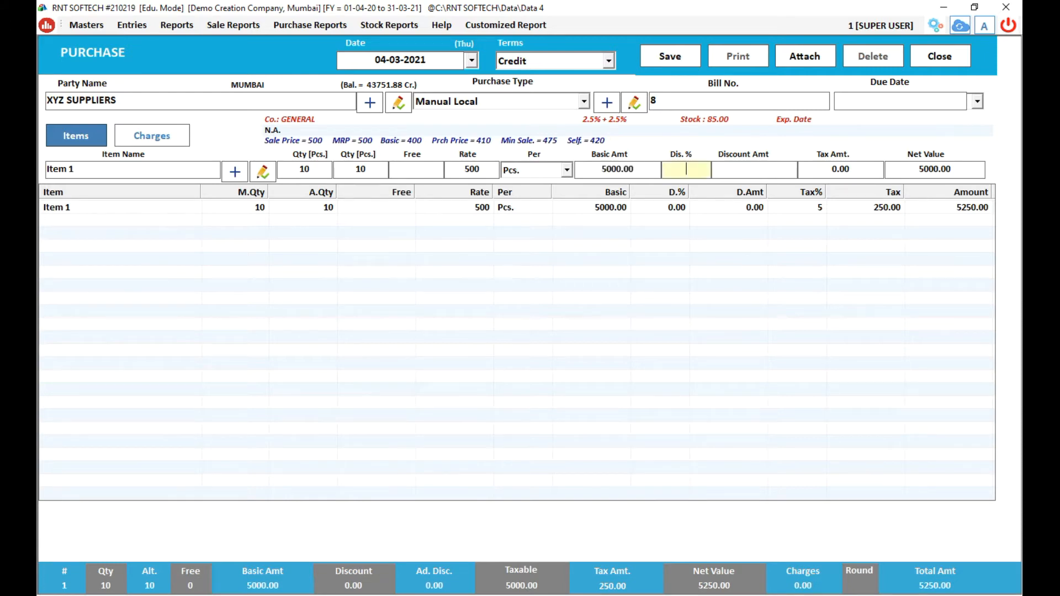
key(Return)
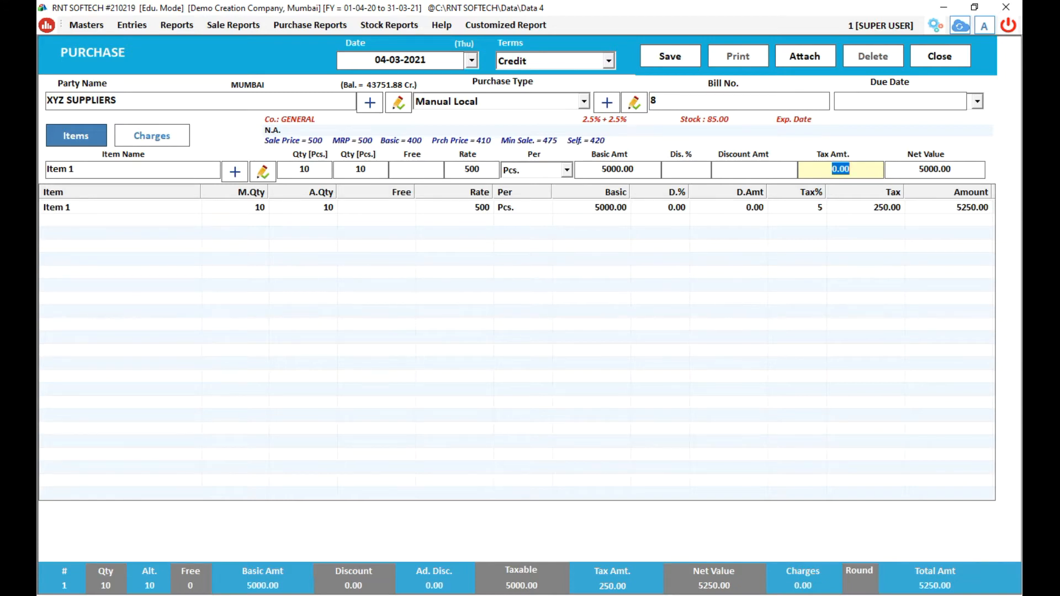
key(Return)
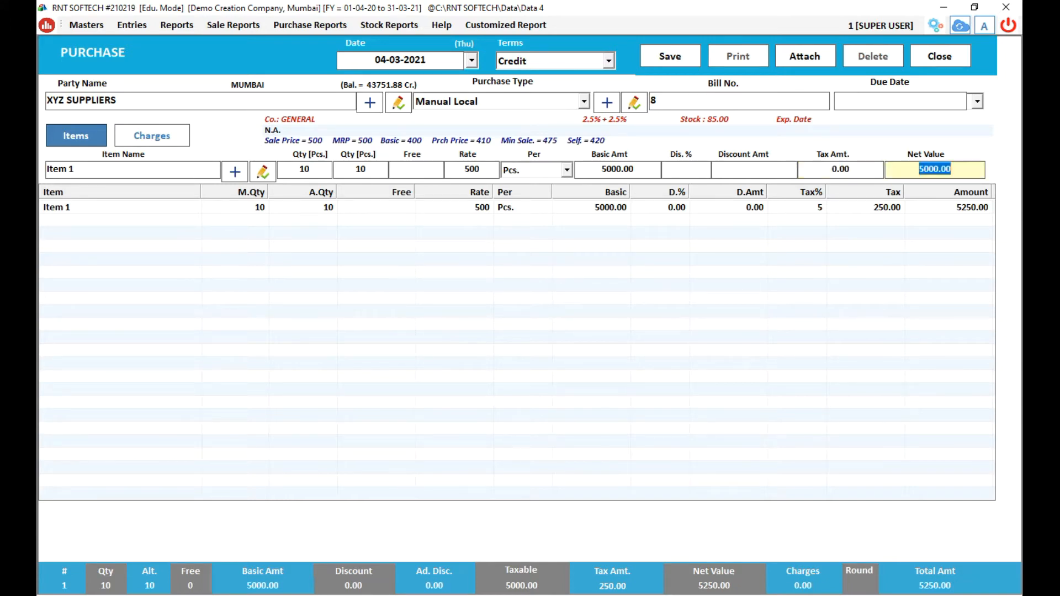
key(Return)
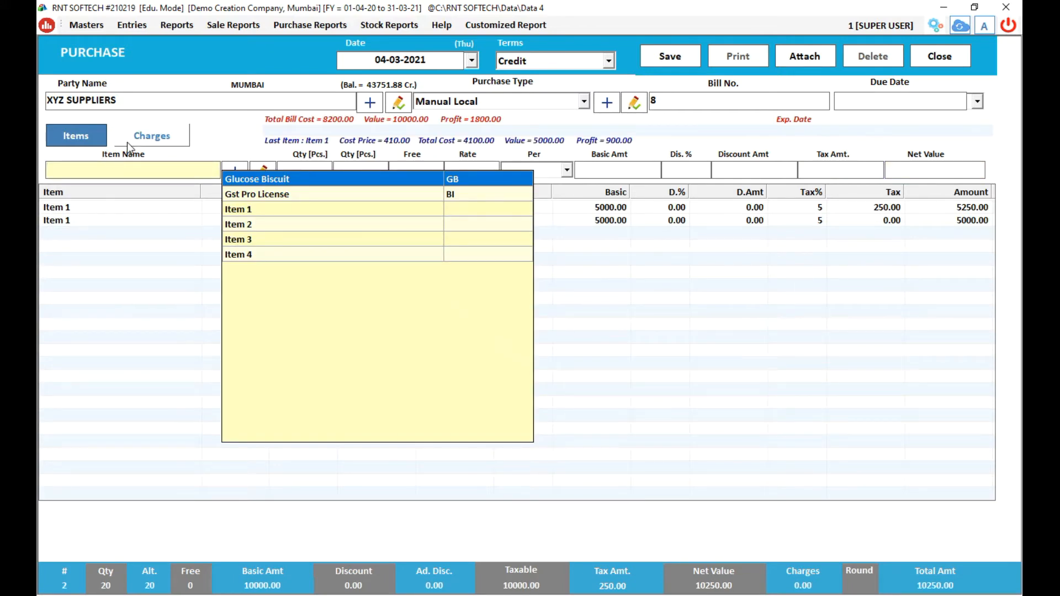
In the Charges section, choose CGST as the other charge and open its heading settings.
click(173, 140)
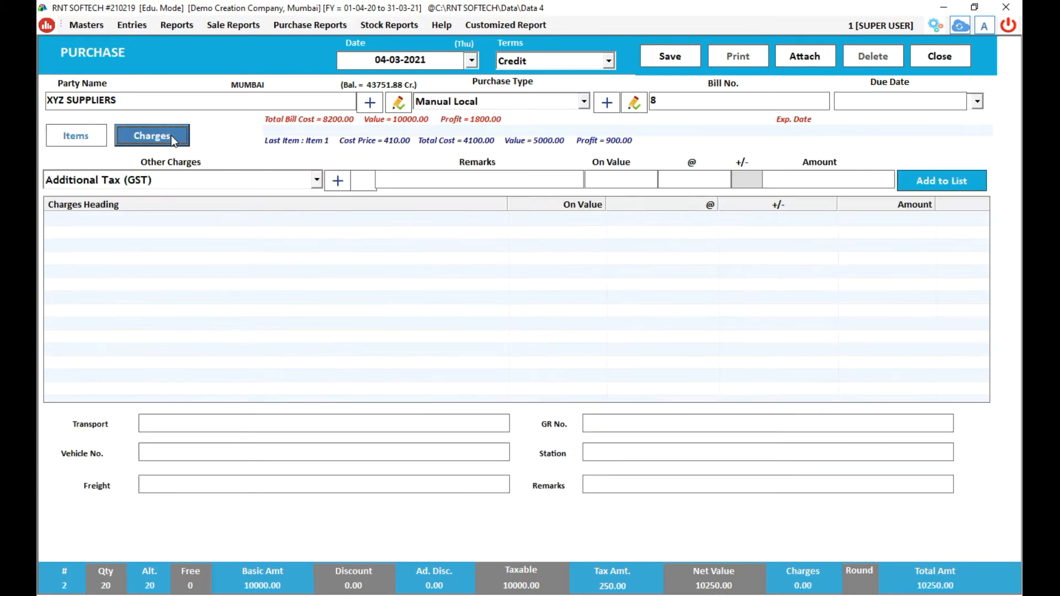
click(317, 183)
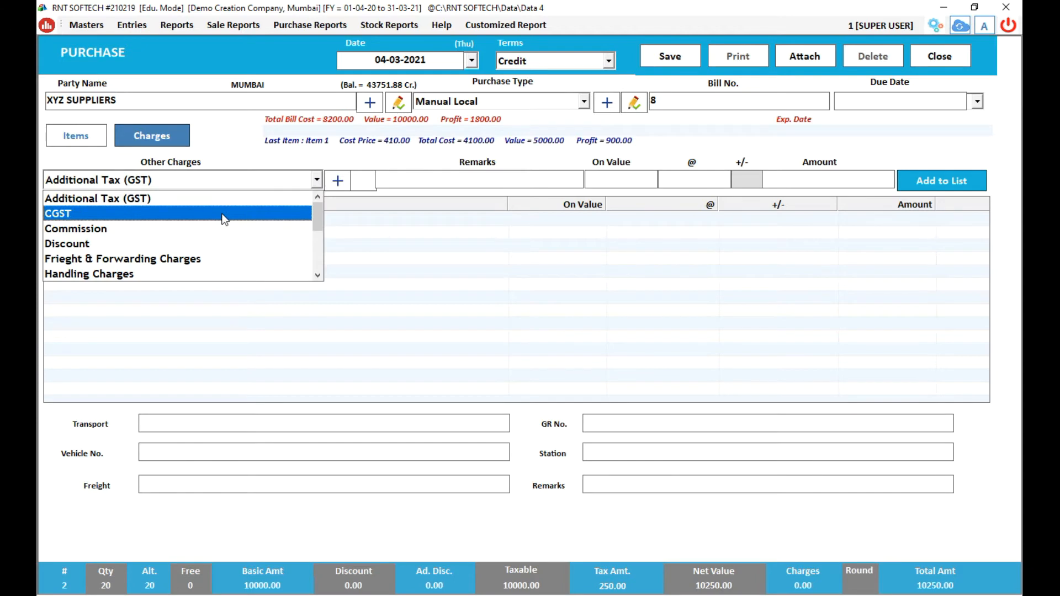
click(224, 215)
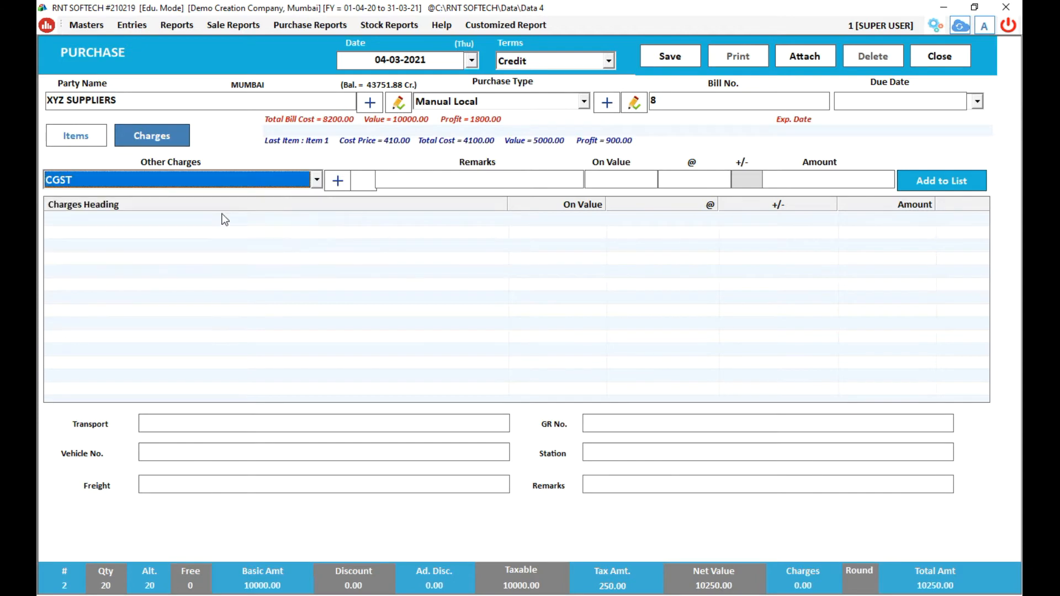
click(359, 183)
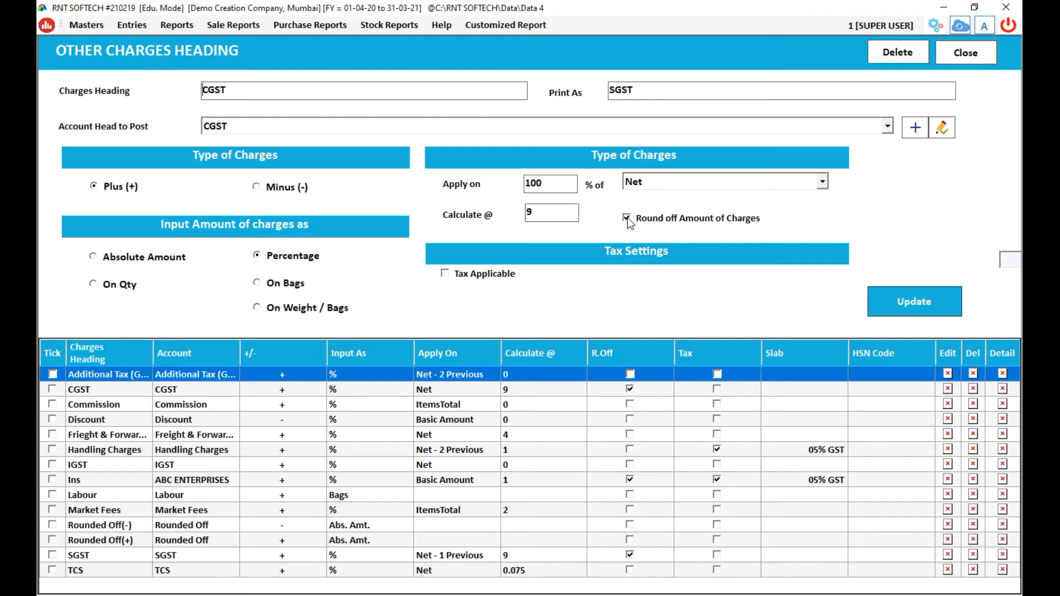
Keep CGST as plus, 9% on 100% of Net with round off, and update the heading.
click(629, 187)
click(906, 299)
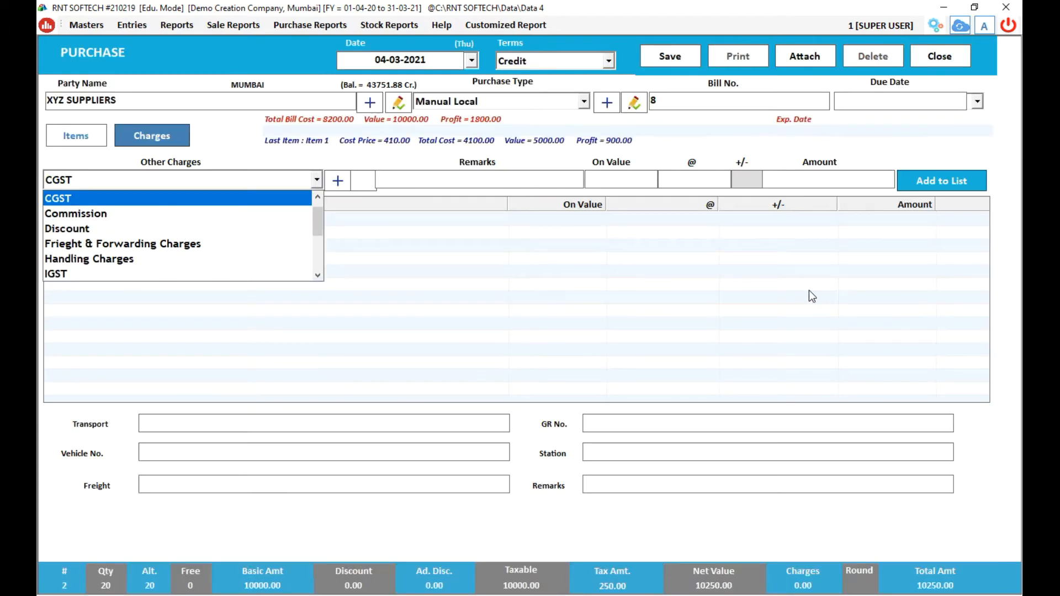
Fill CGST at 9% on 10250 (922), then exit the bill without saving.
key(Return)
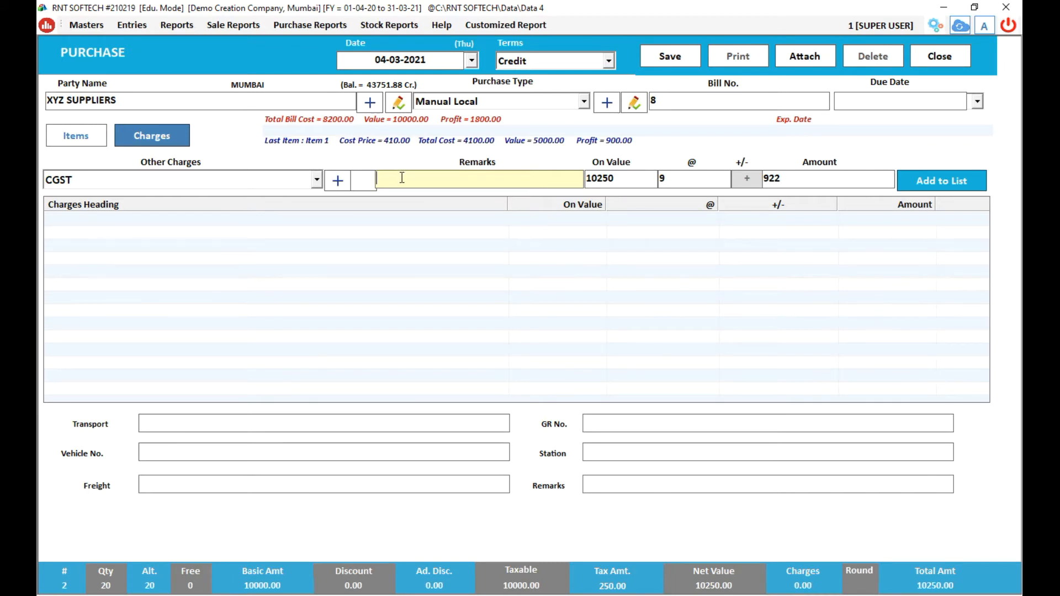
key(Tab)
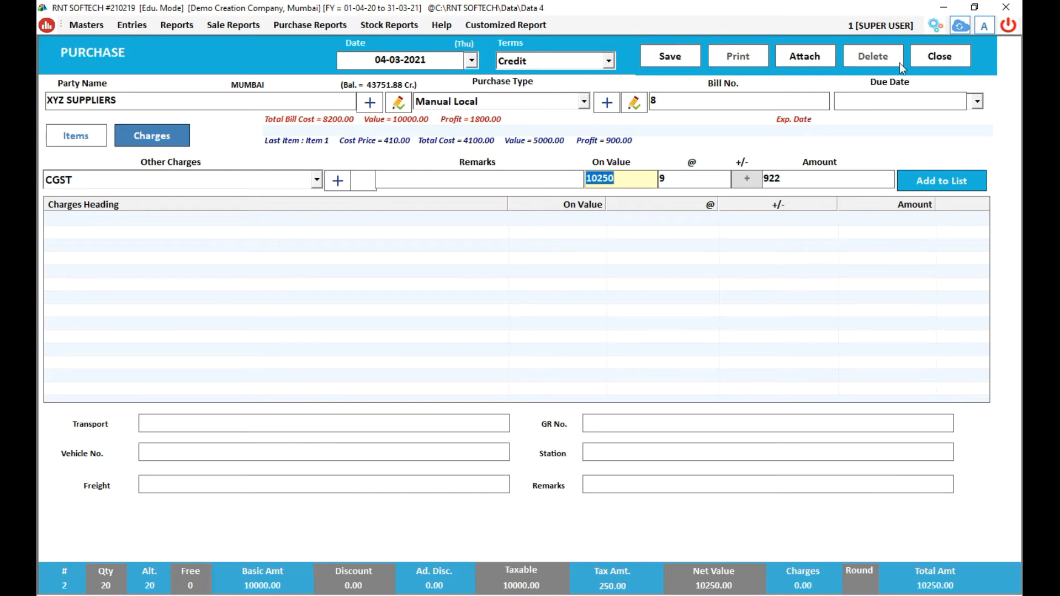
click(936, 59)
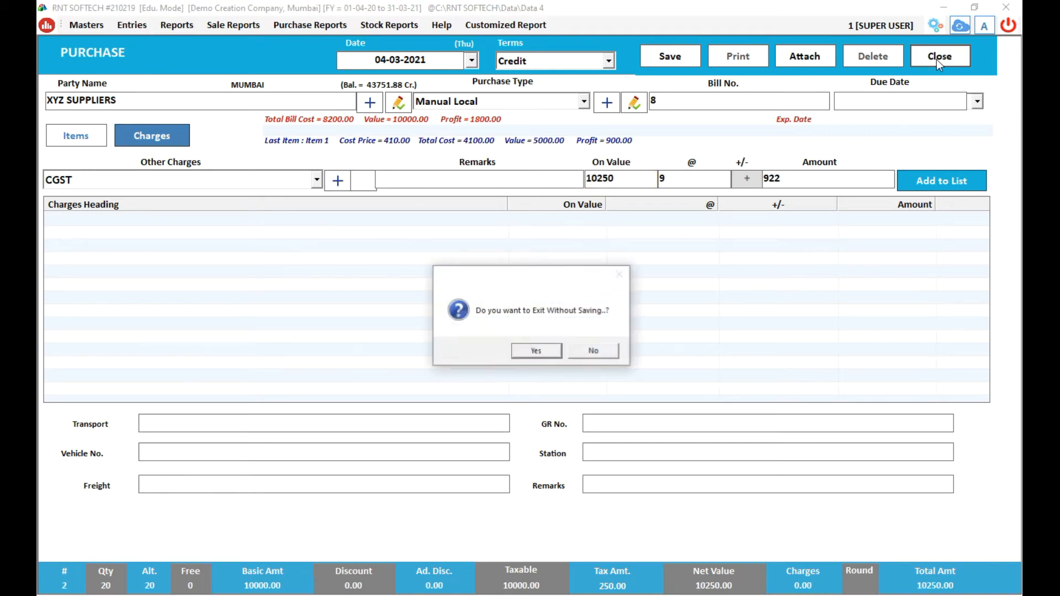
click(519, 350)
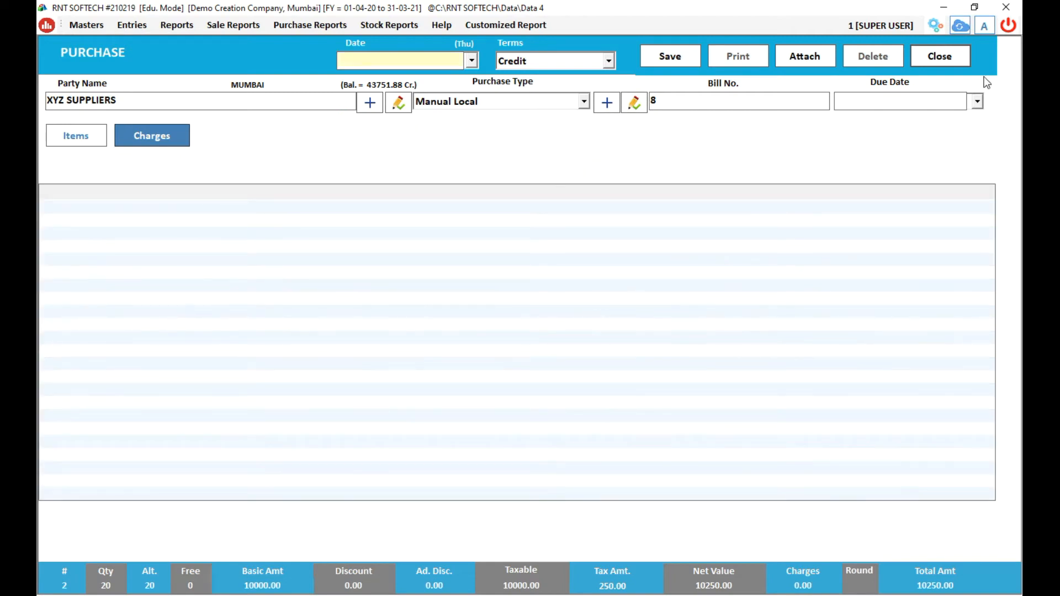
Log back into Demo Creation Company with the user ID and password, then begin a new purchase entry.
click(1008, 26)
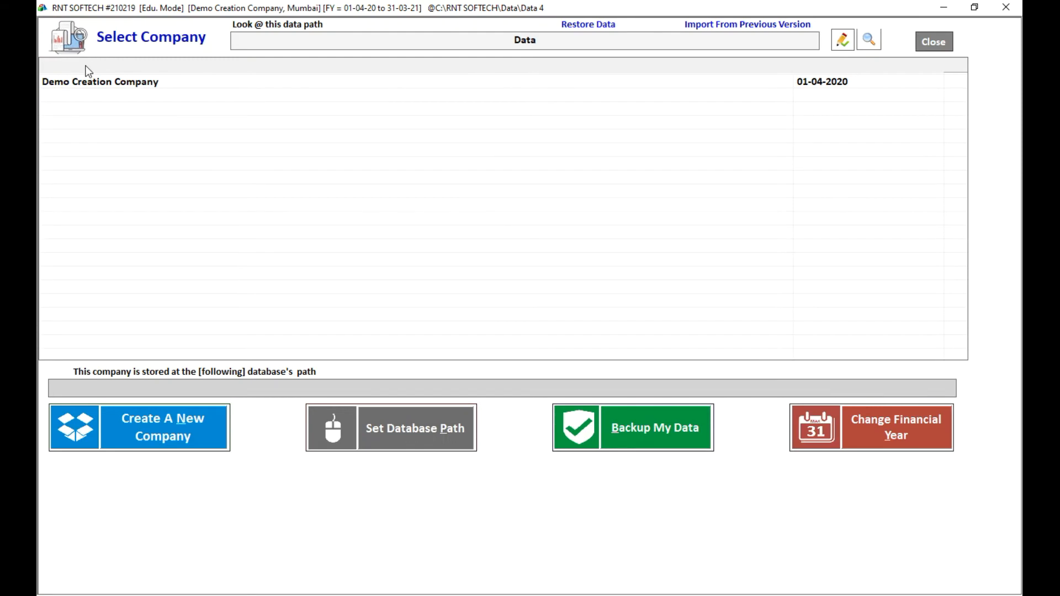
click(102, 84)
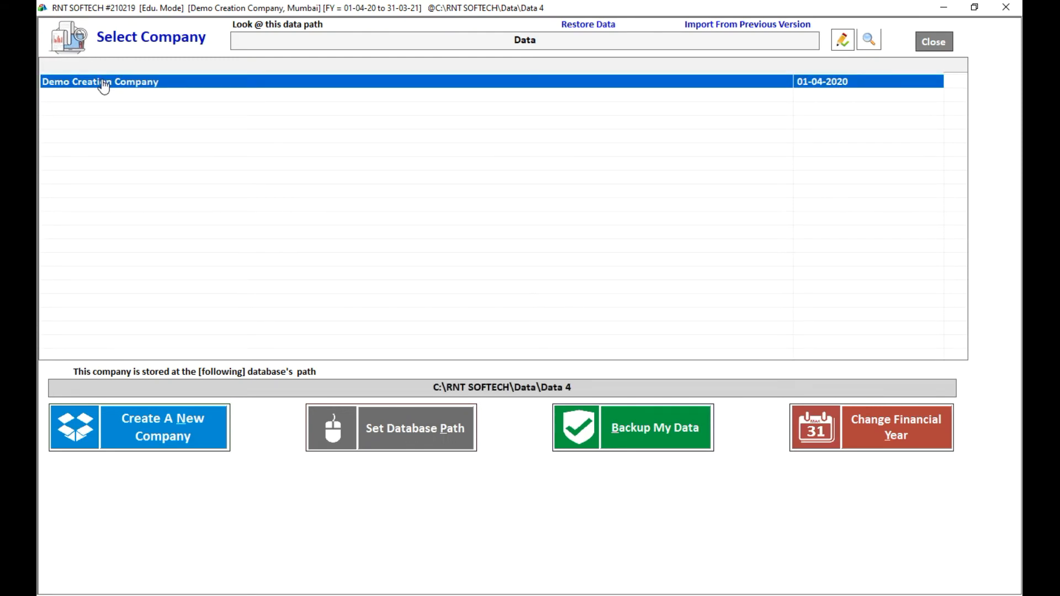
double_click(103, 84)
text(1)
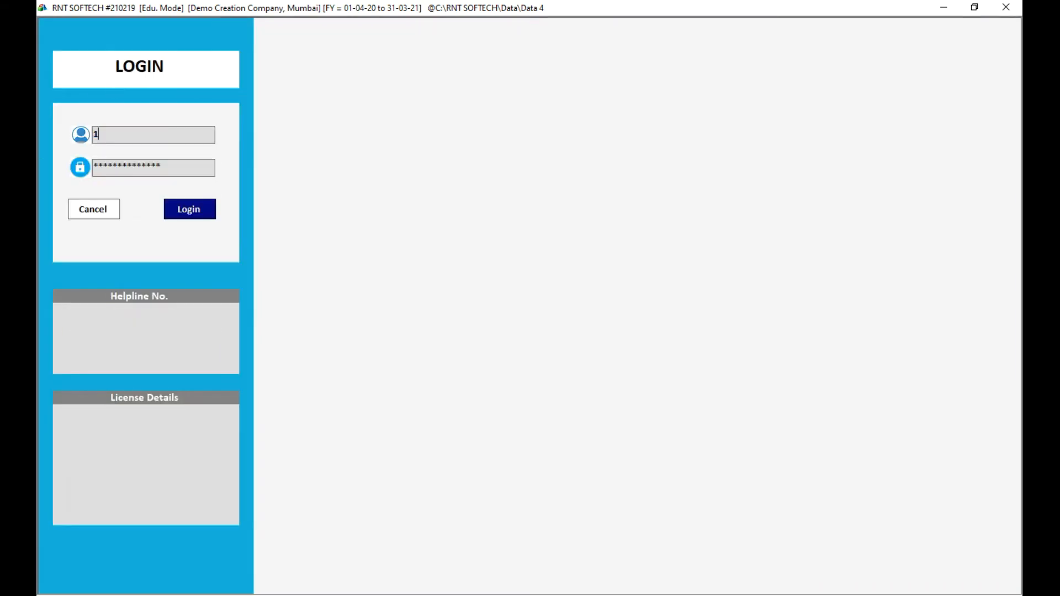
key(Return)
text(1)
key(Return)
click(179, 205)
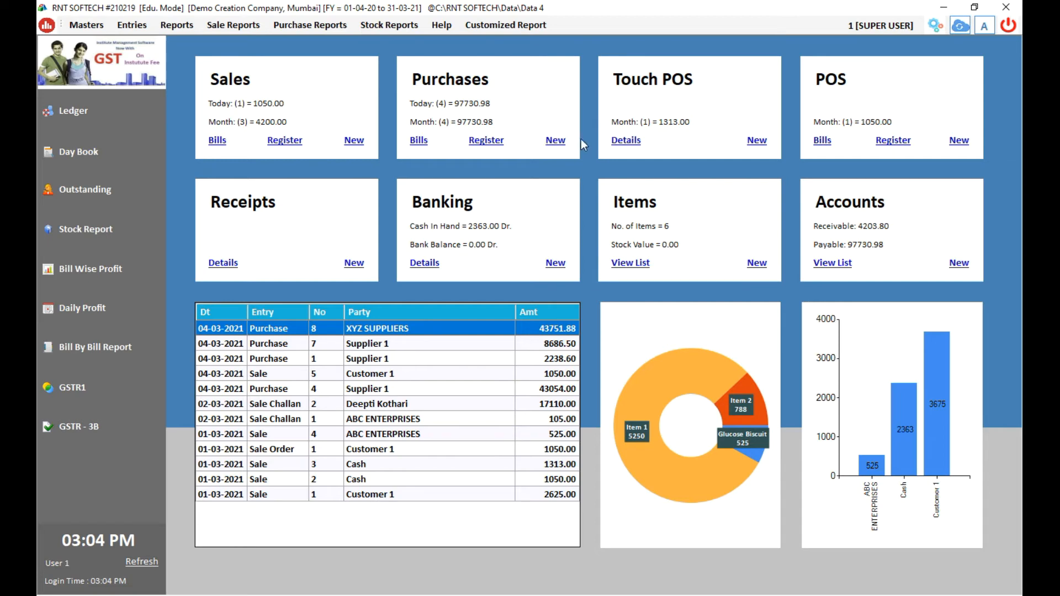
click(561, 141)
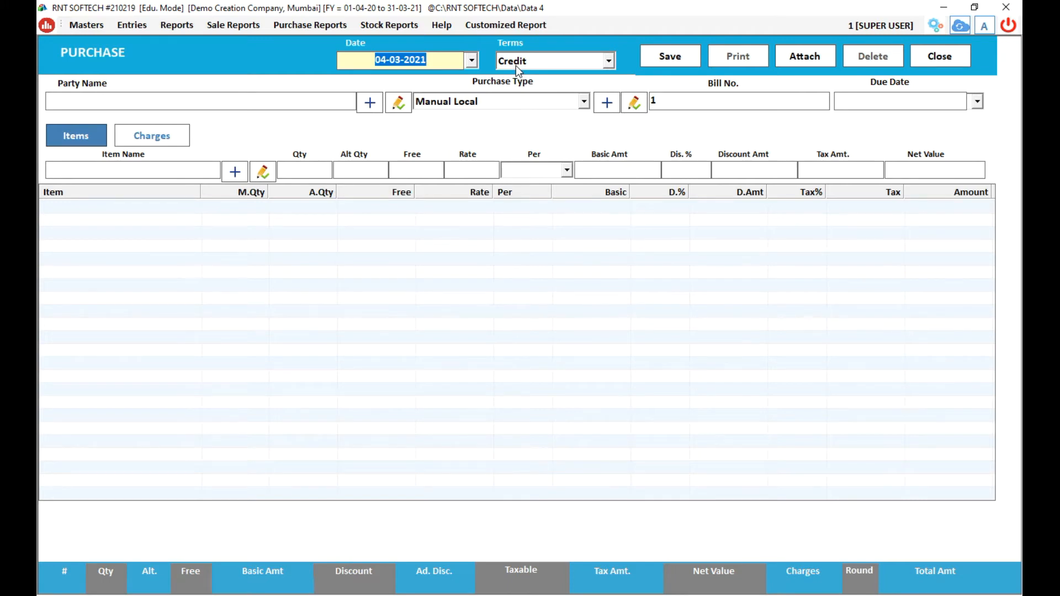
Choose XYZ SUPPLIERS as party, keep Manual Local, and enter bill number 8.
key(Return)
key(Return)
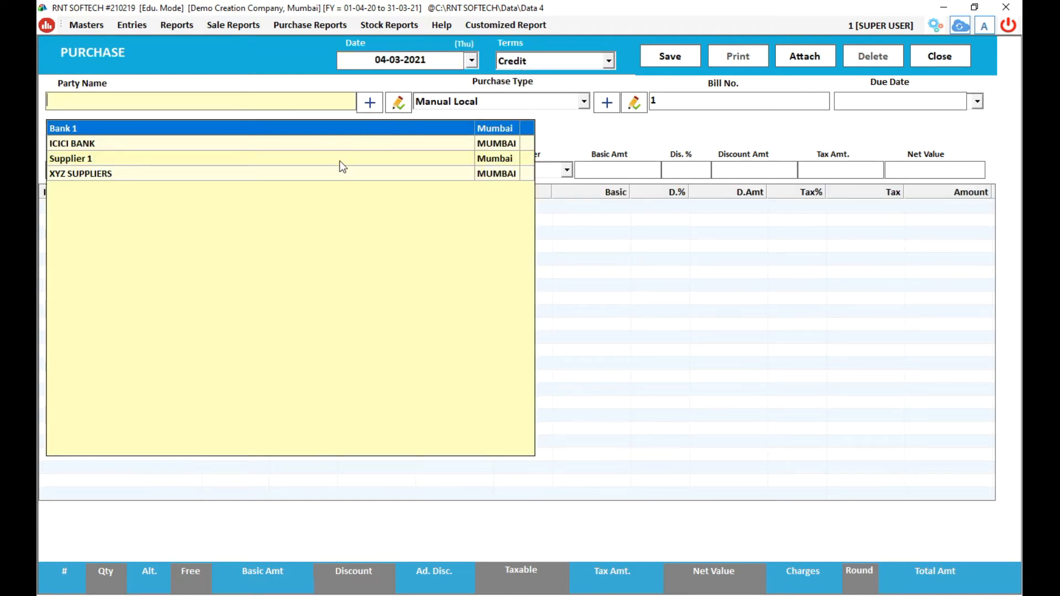
click(342, 174)
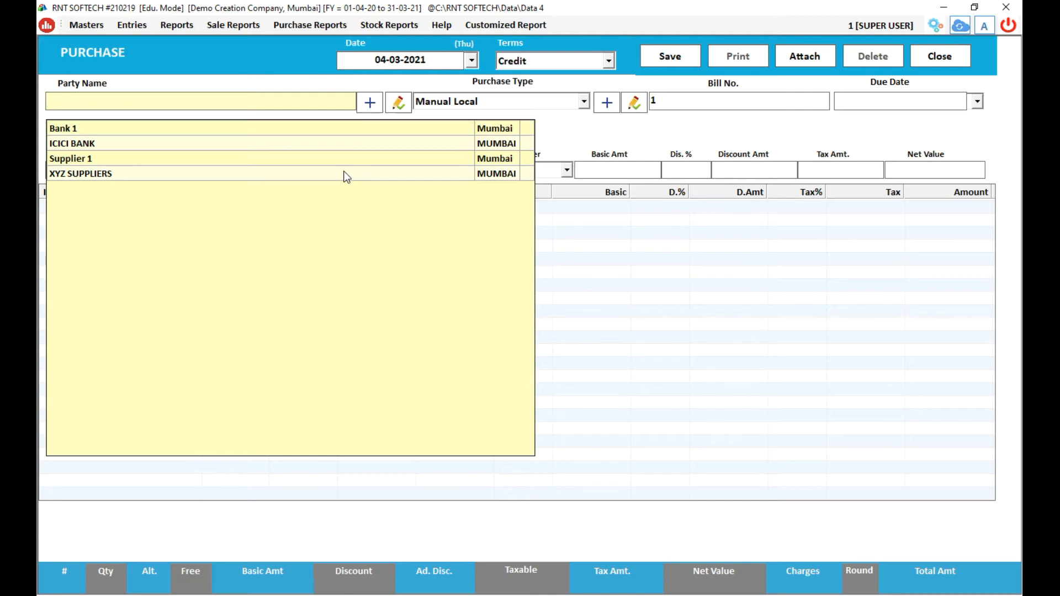
key(Return)
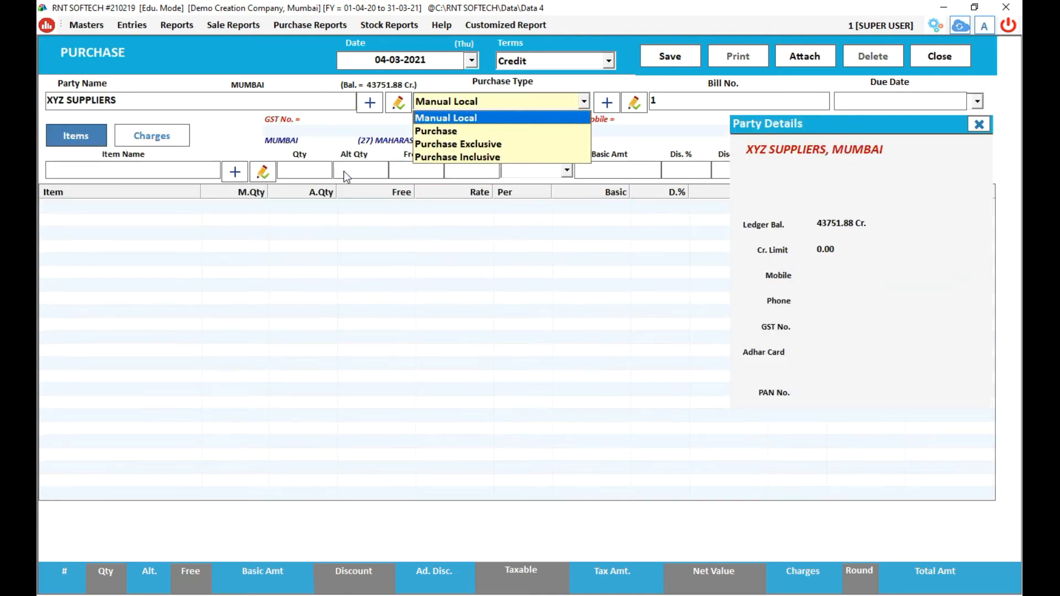
key(Return)
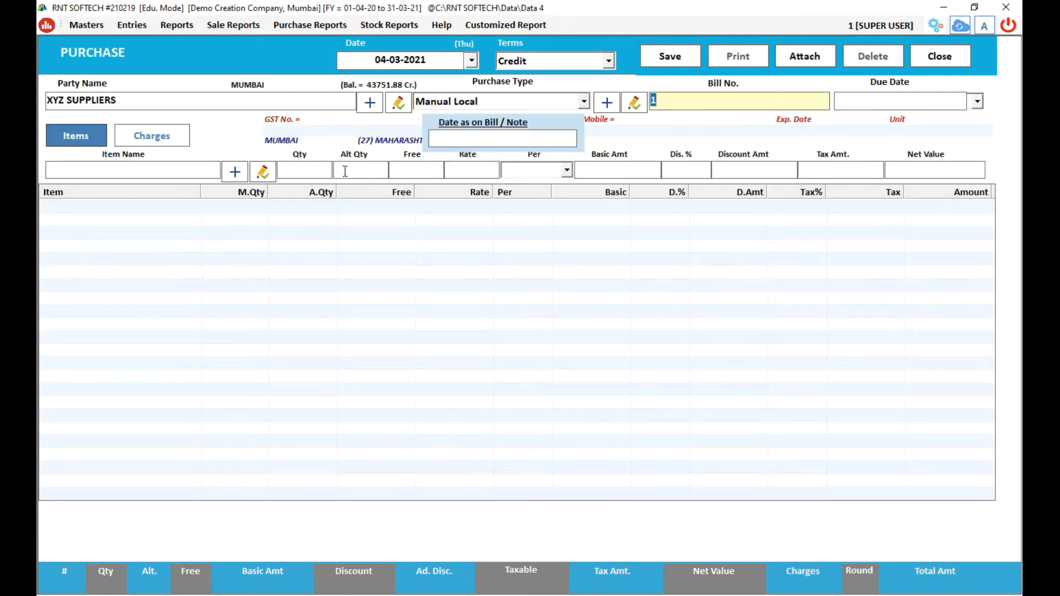
text(8)
key(Return)
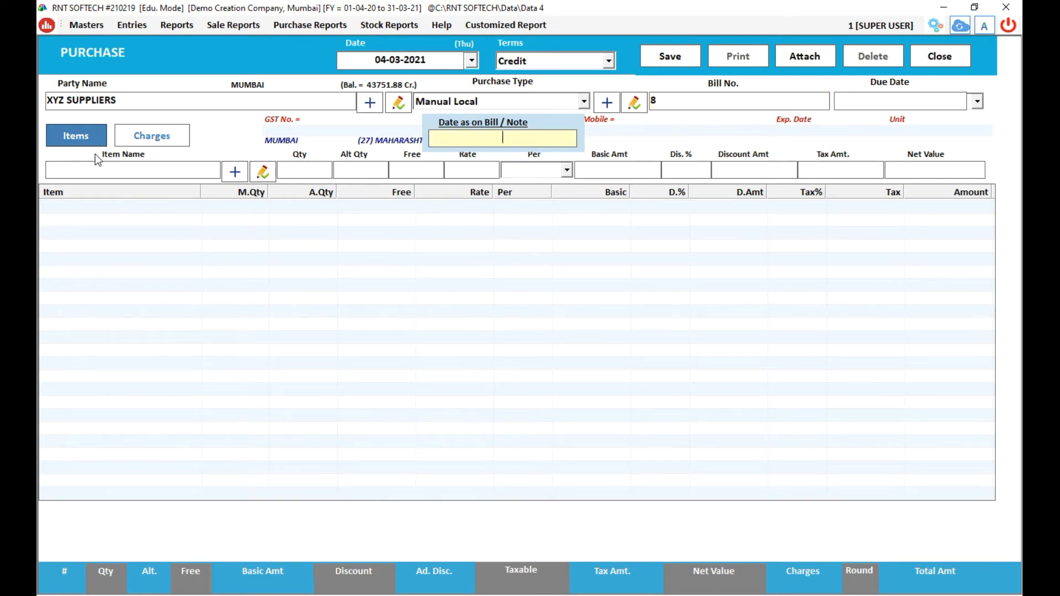
click(88, 135)
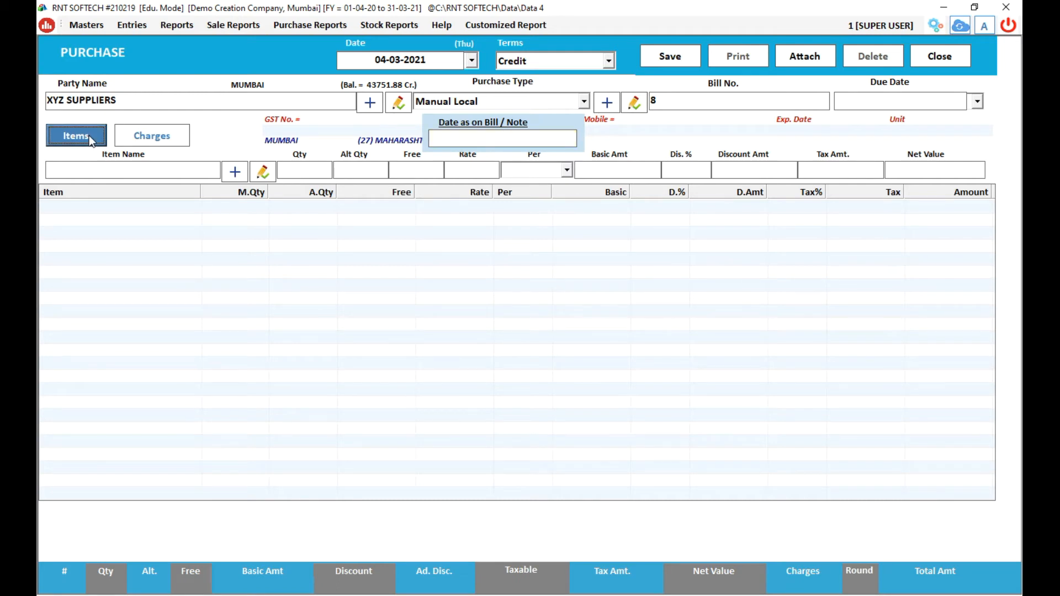
Add Item 1 at 5 Pcs, rate 500, amount 2500.00 with no tax.
click(90, 163)
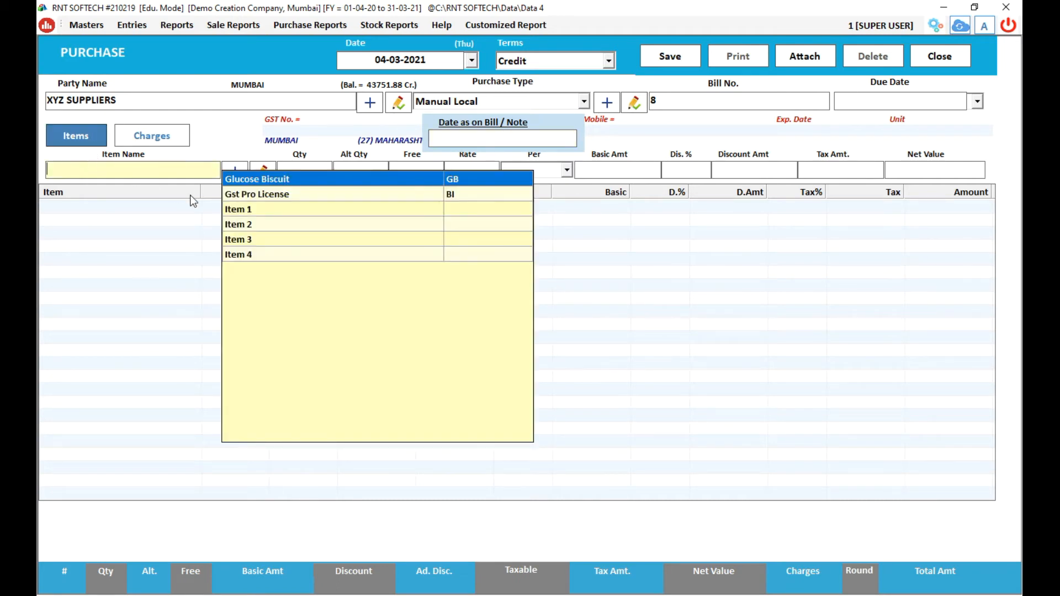
click(235, 211)
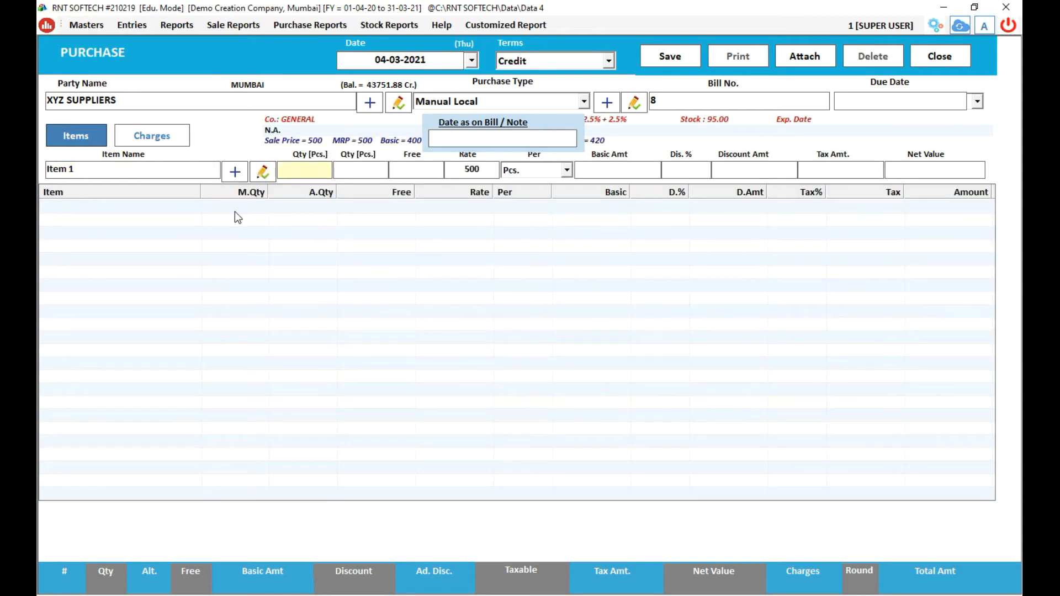
text(5)
click(471, 170)
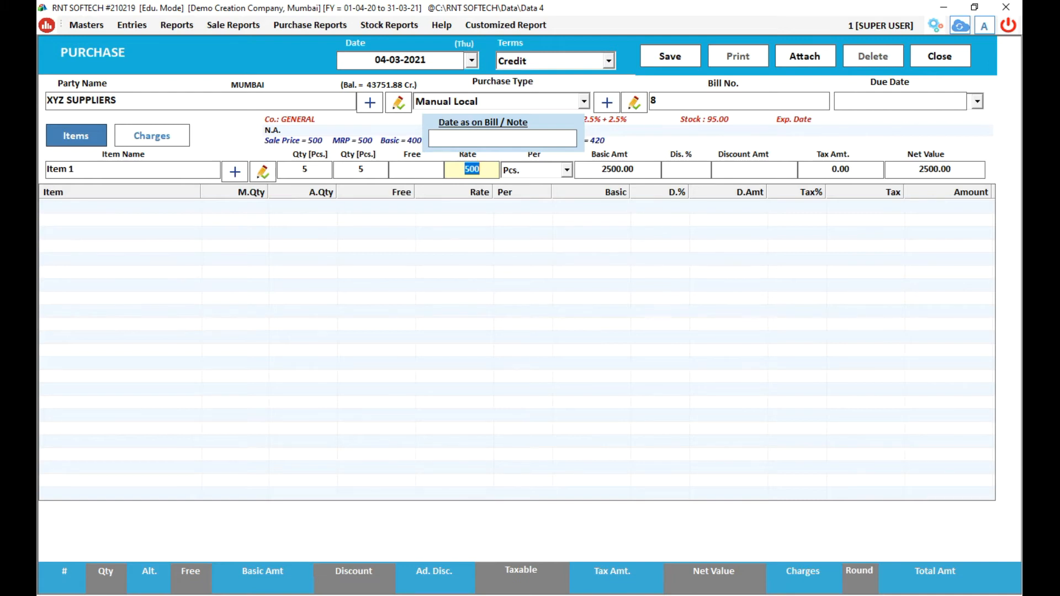
click(618, 170)
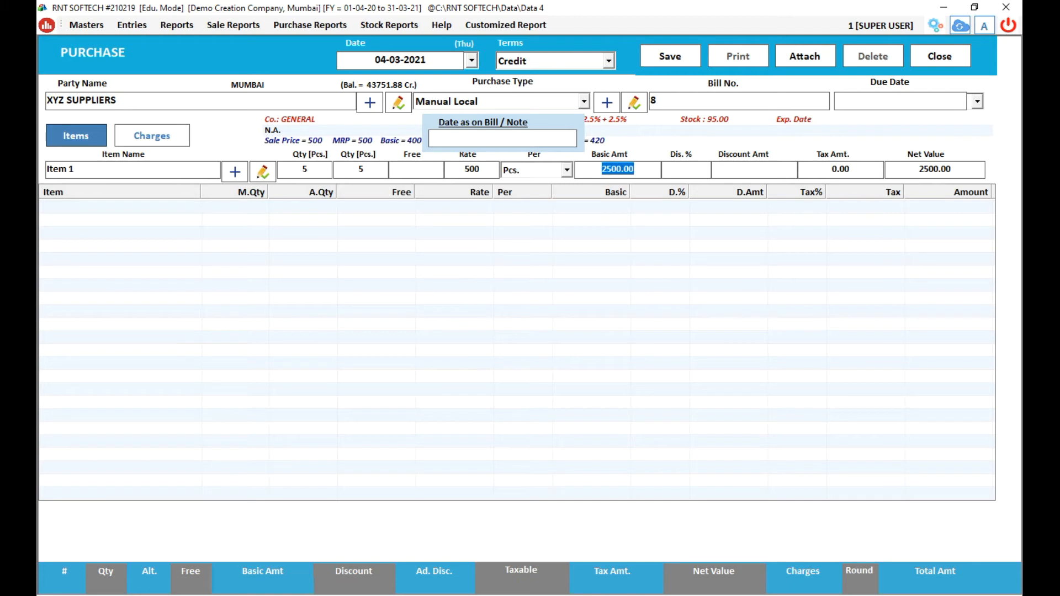
key(Return)
key(Return)
key(Return)
key(Return)
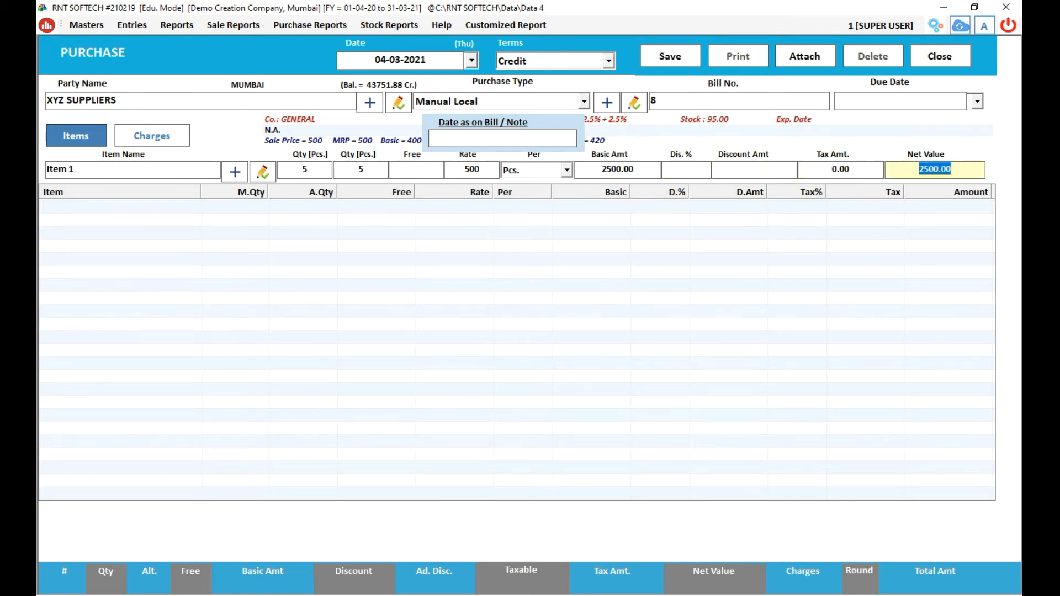
key(Return)
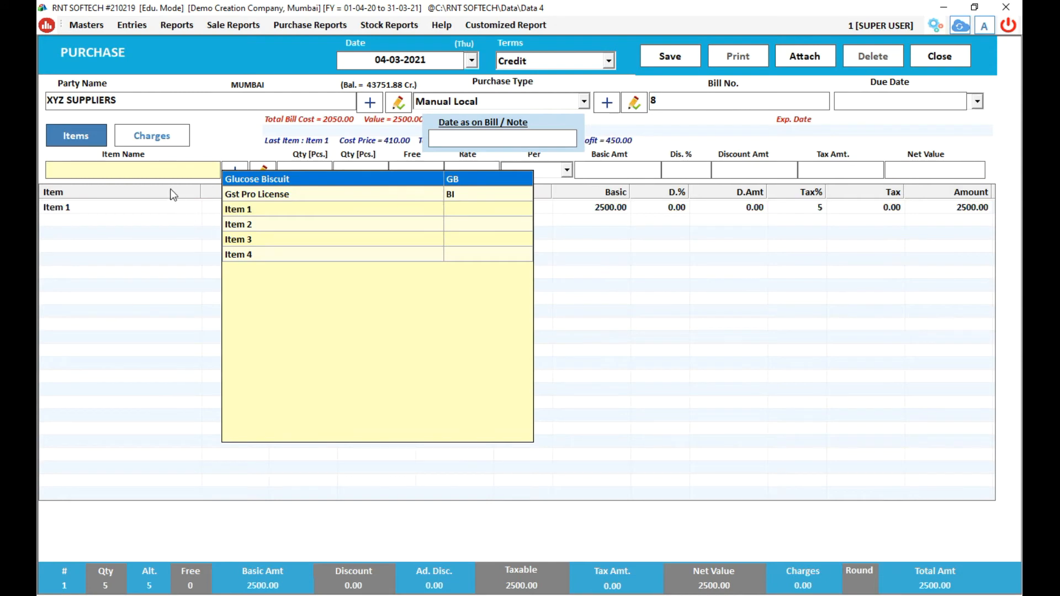
click(161, 134)
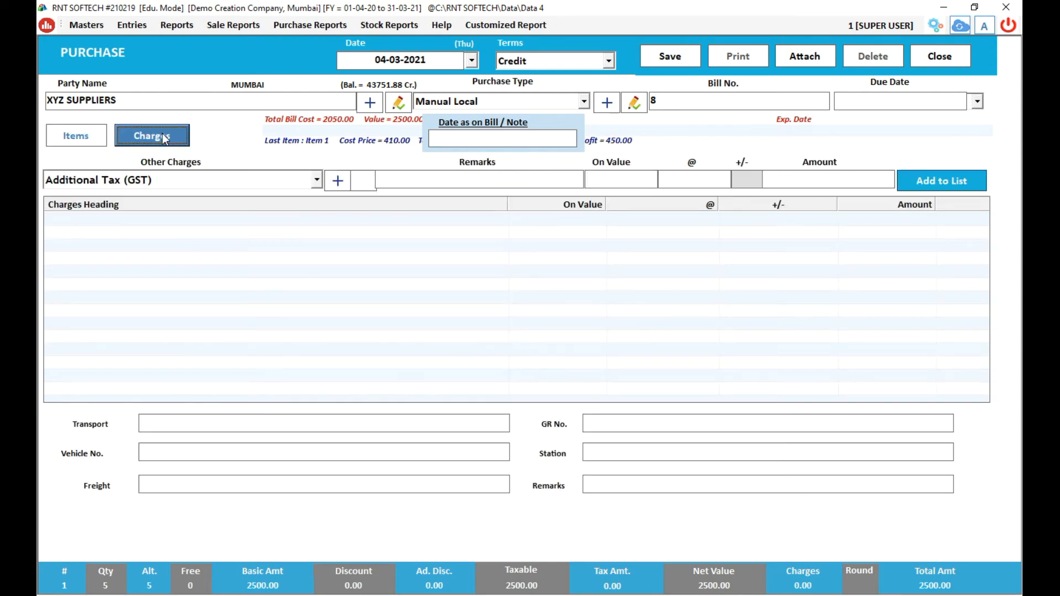
Enter a CGST other charge at 9% on a value of 2500, giving an amount of 225.
click(317, 183)
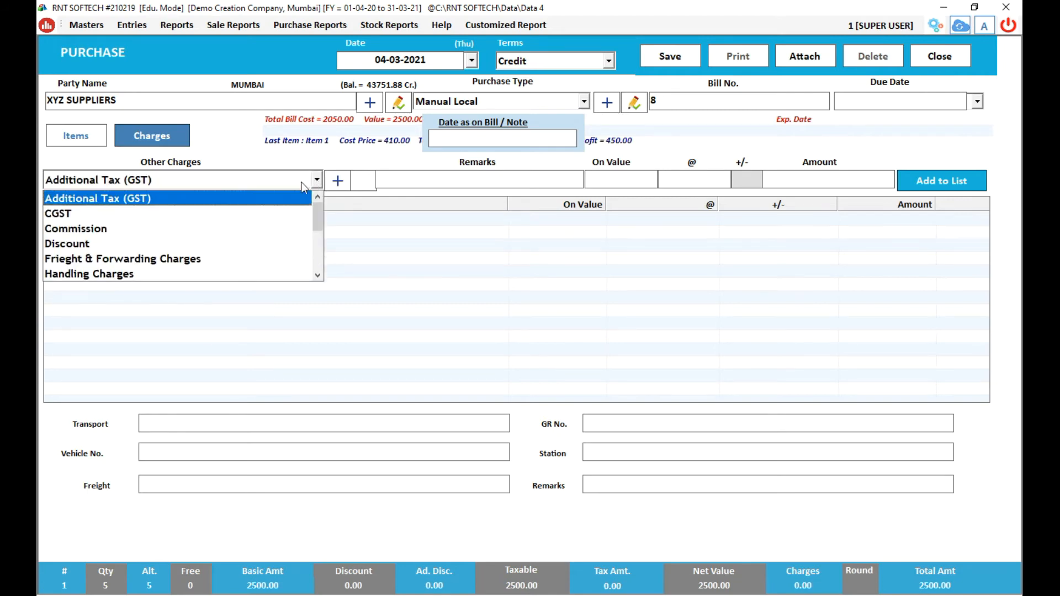
click(235, 212)
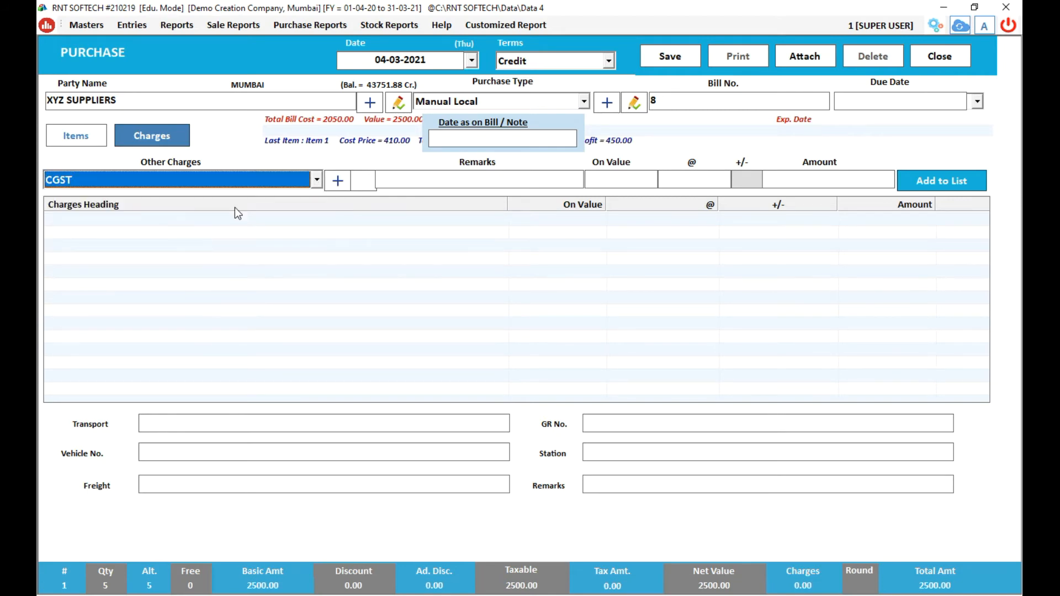
key(Return)
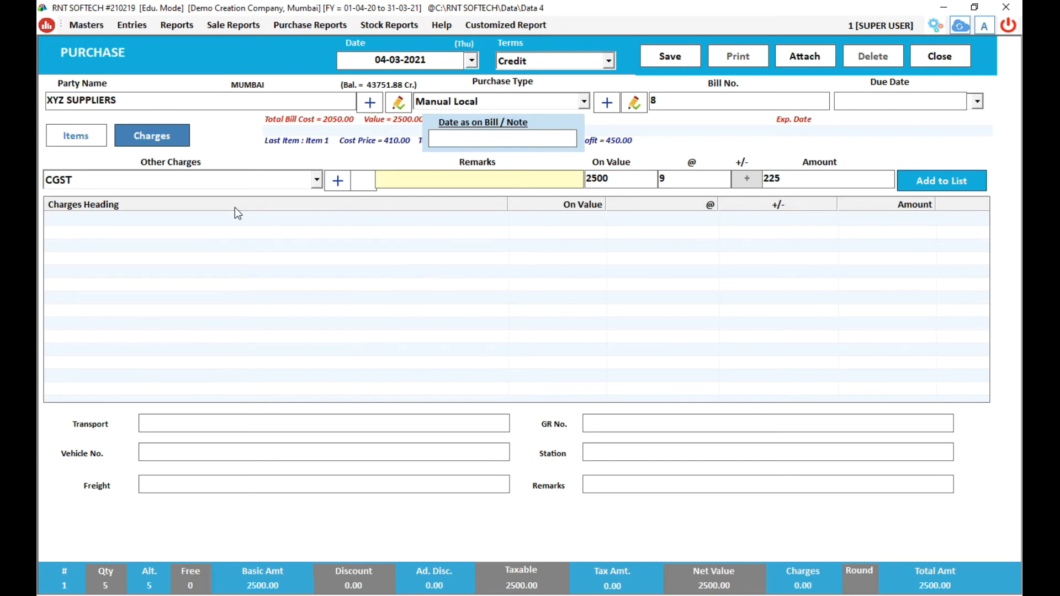
key(Return)
key(Return)
key(Return)
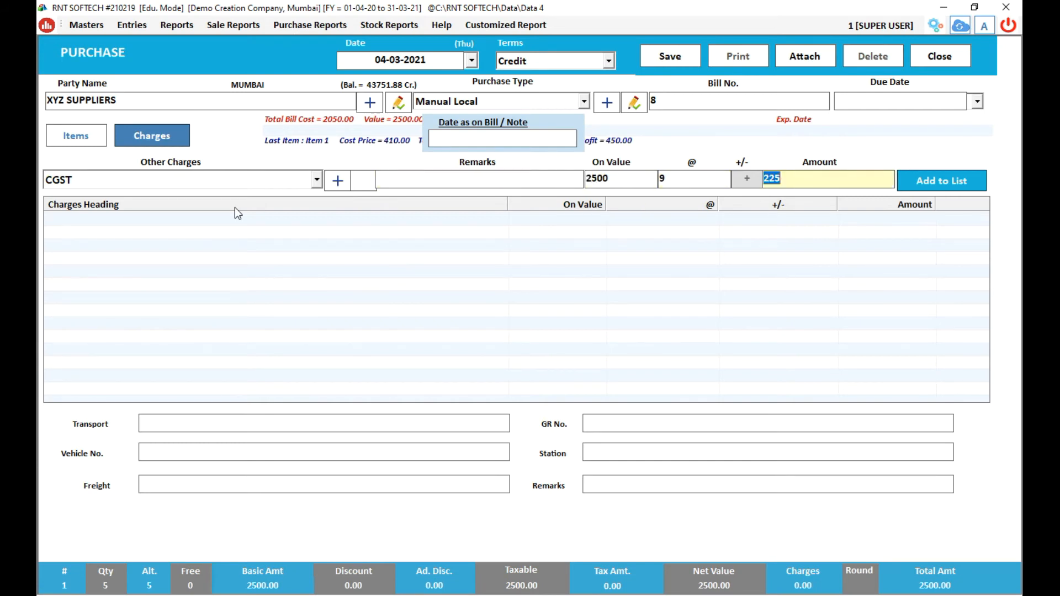
key(Return)
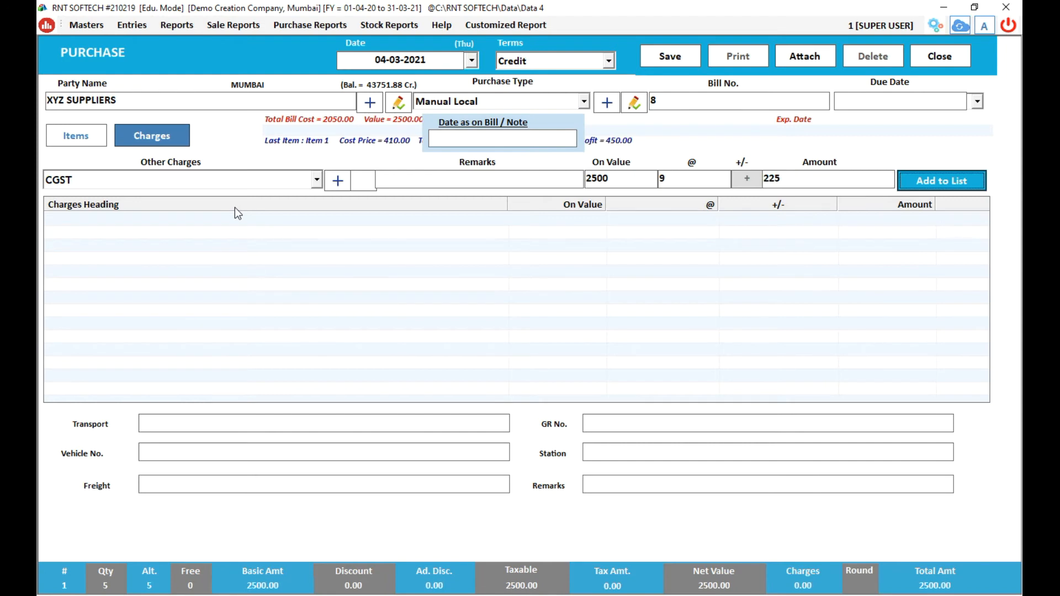
key(Return)
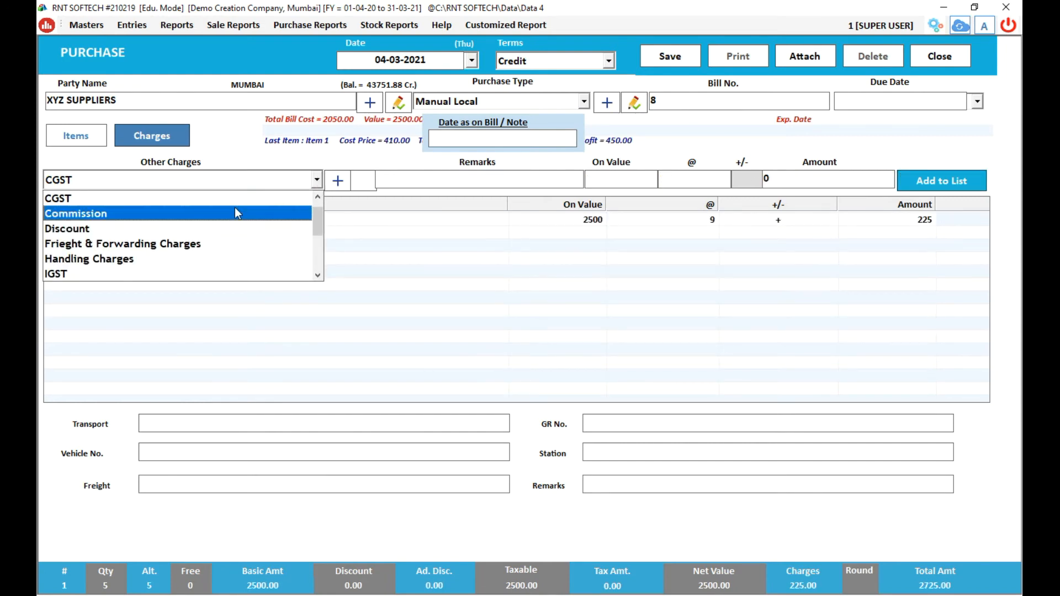
Add an SGST charge at 9% on 2500 (225) to the list, bringing charges to 450.
click(314, 254)
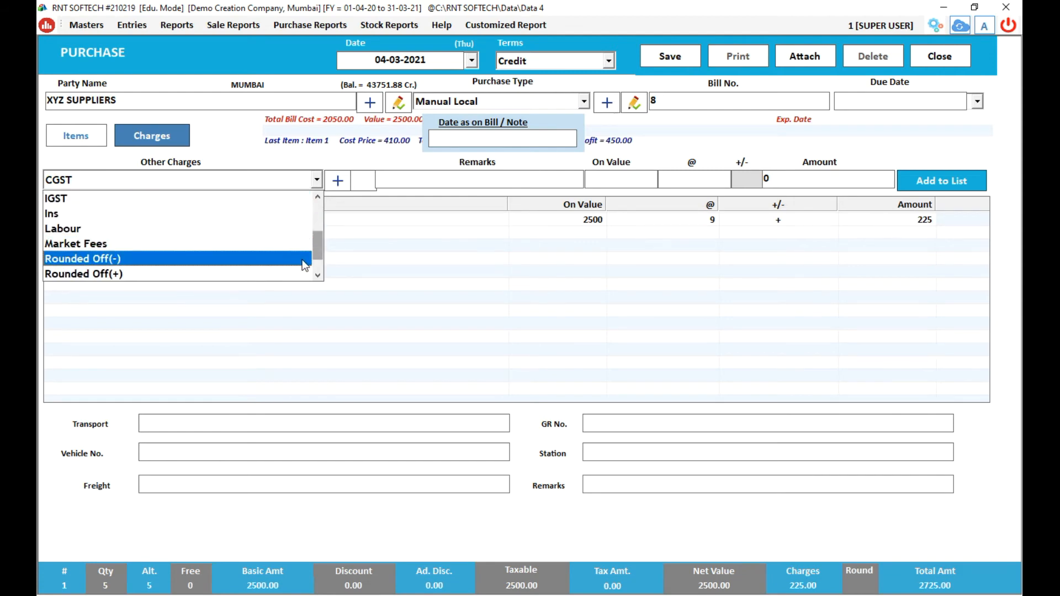
scroll(273, 264, down, 1)
click(246, 258)
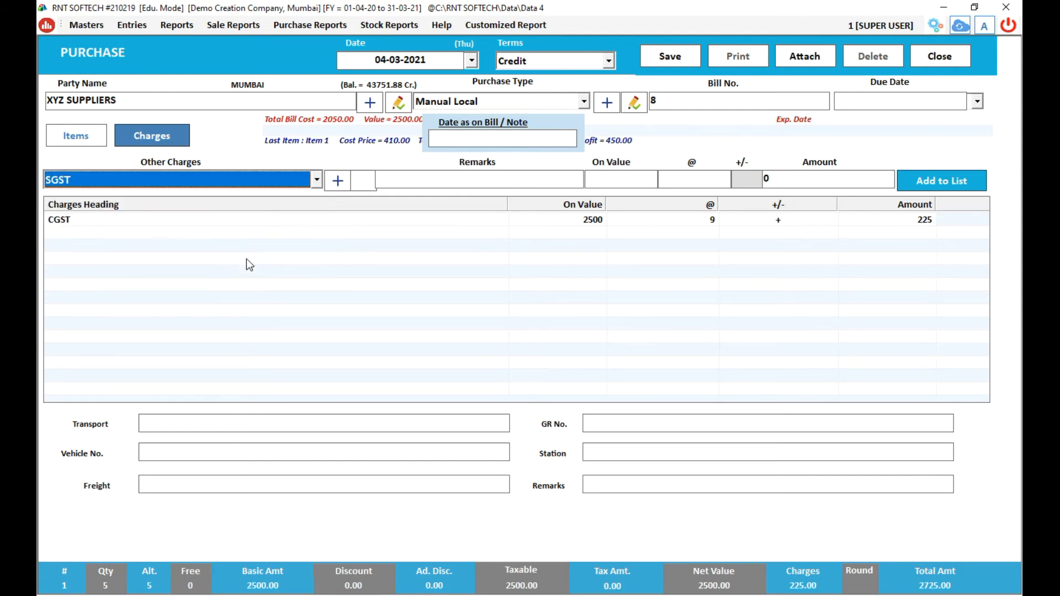
key(Return)
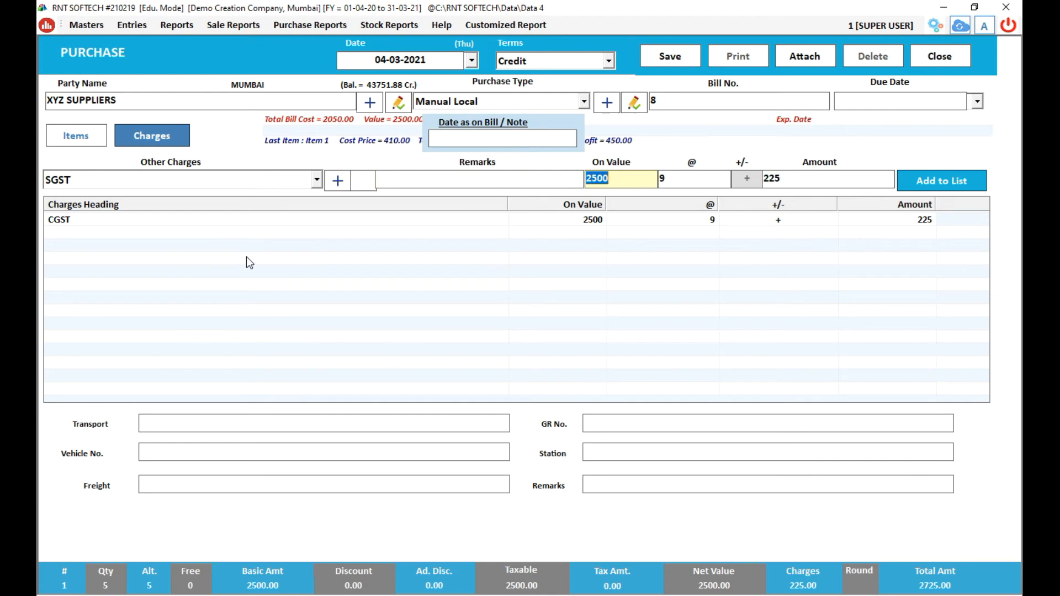
key(Return)
key(Return)
key(Return)
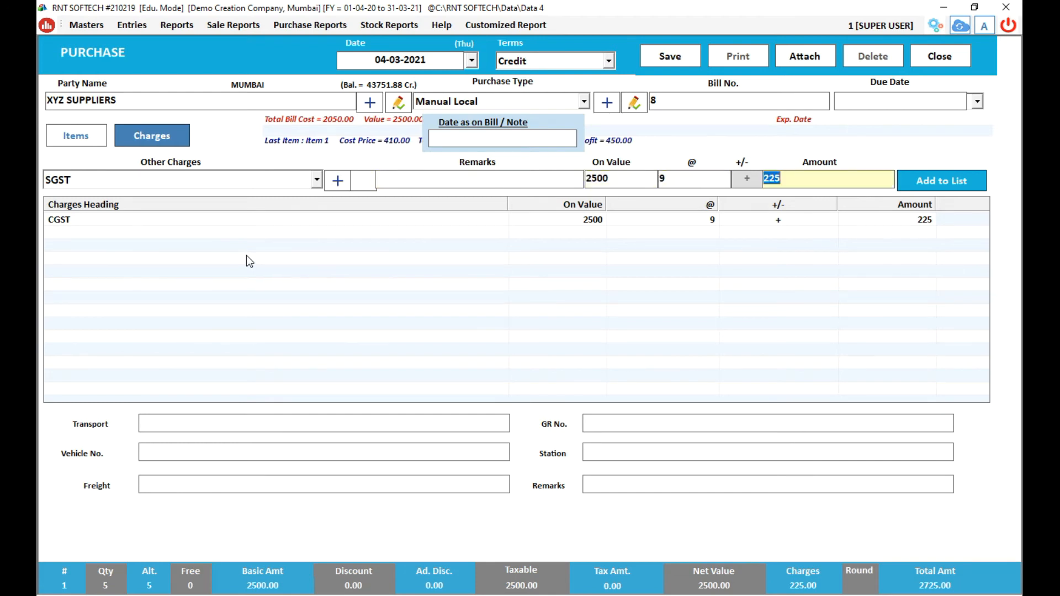
key(Return)
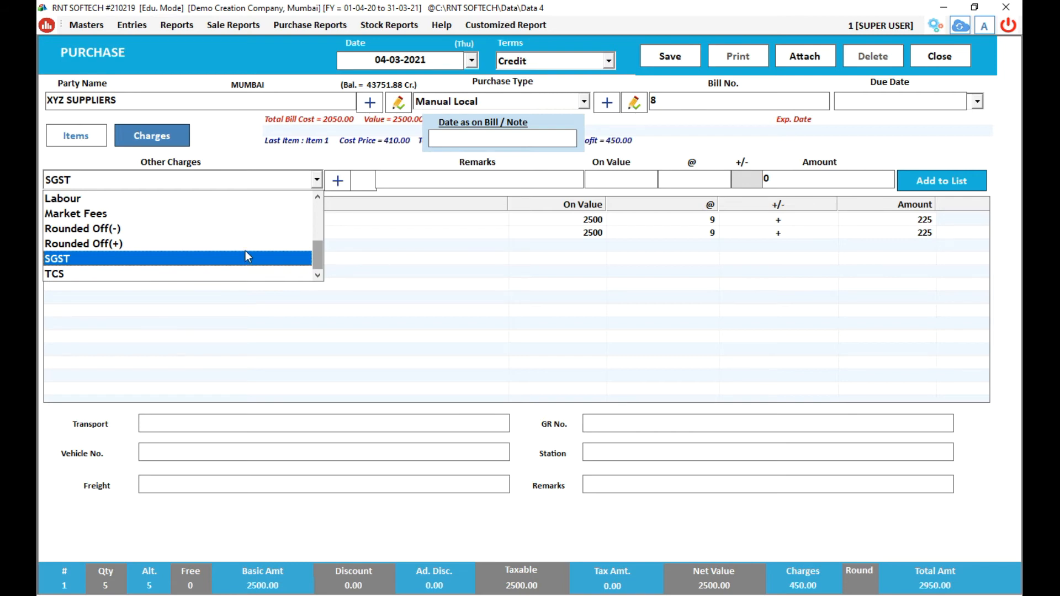
Add a Handling Charges line of 50, at rate 1 on a value of 5000.
key(Up)
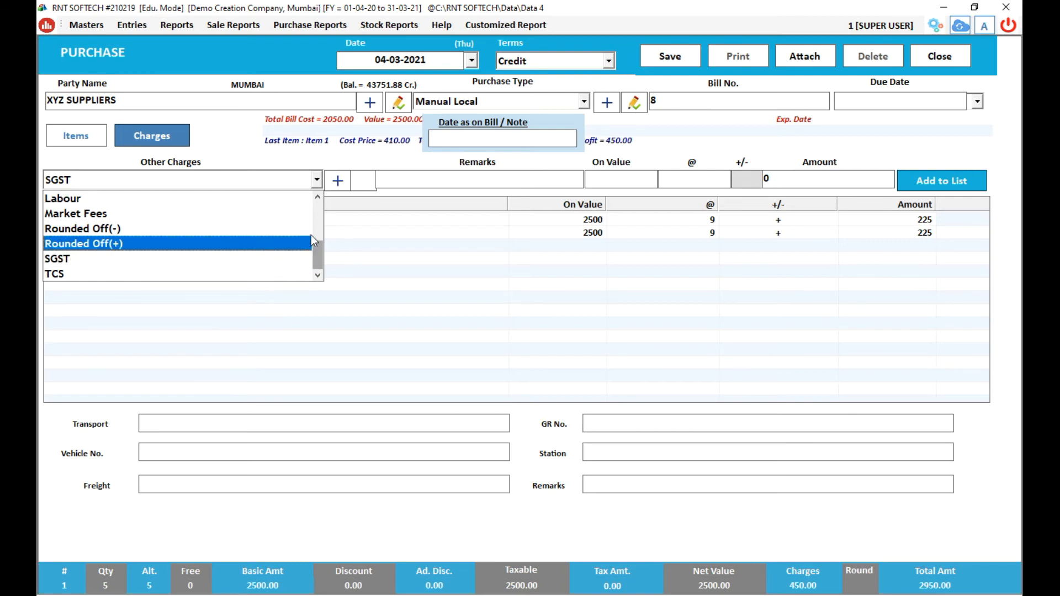
click(319, 212)
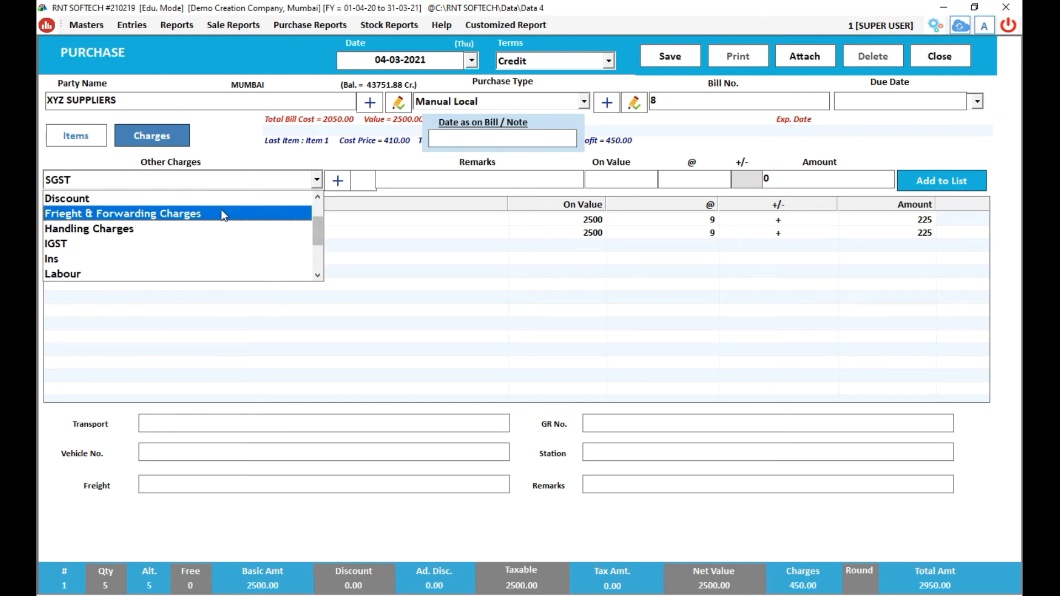
click(192, 228)
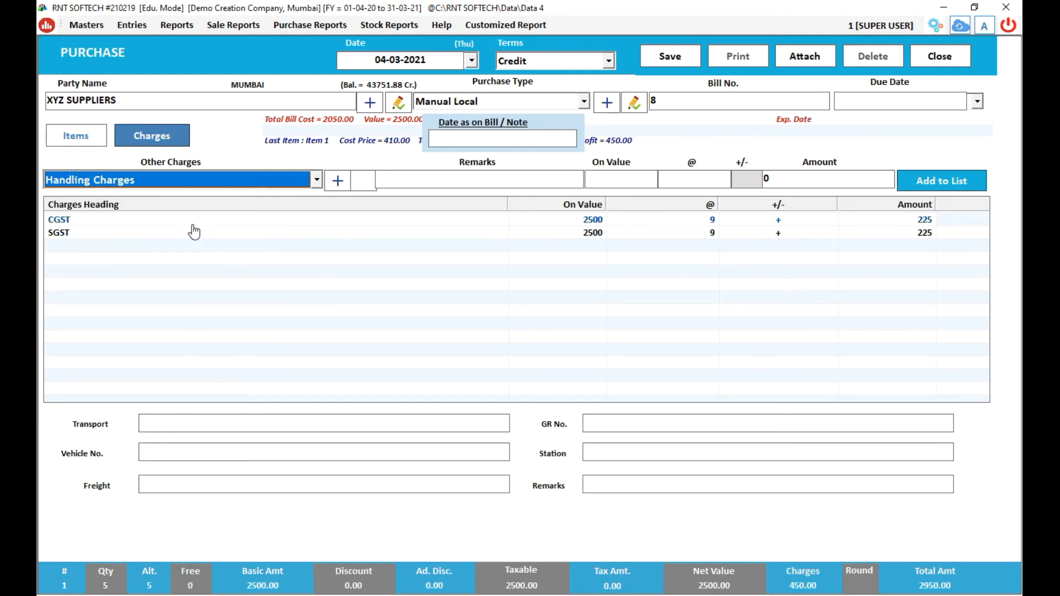
key(Return)
key(Return)
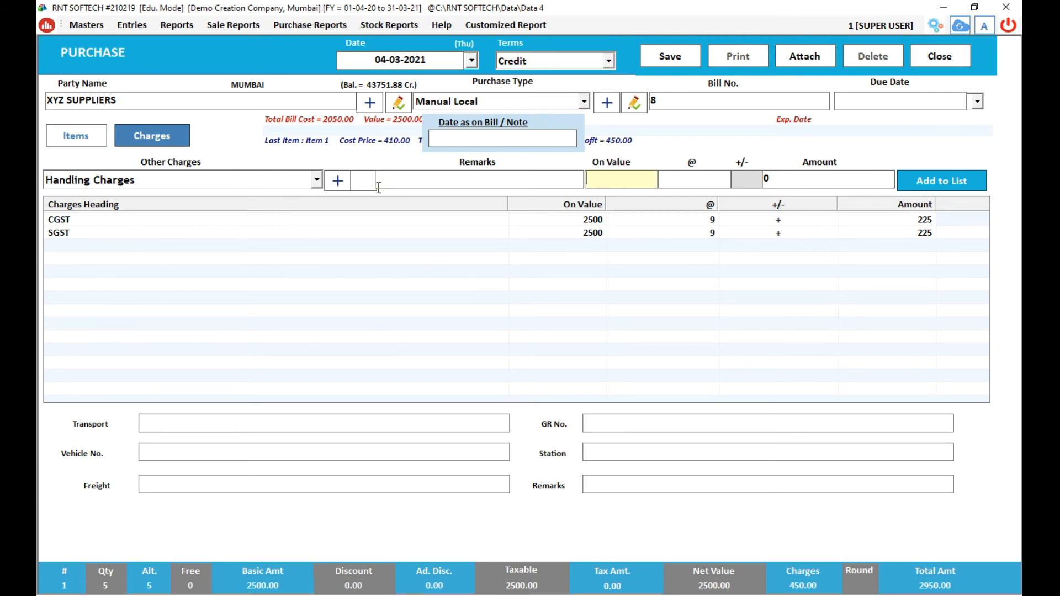
click(379, 188)
right_click(379, 188)
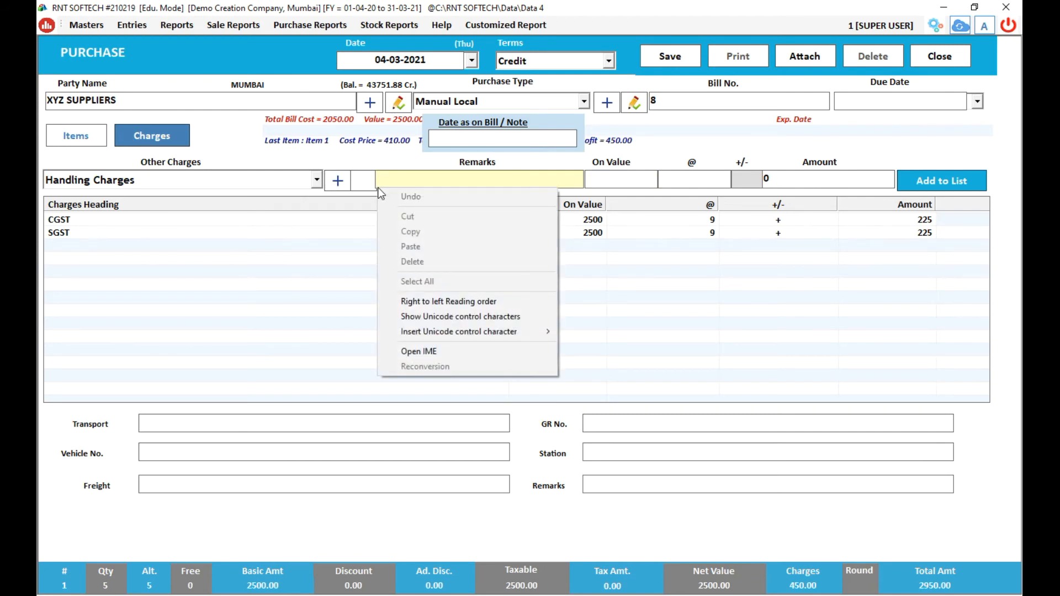
click(602, 179)
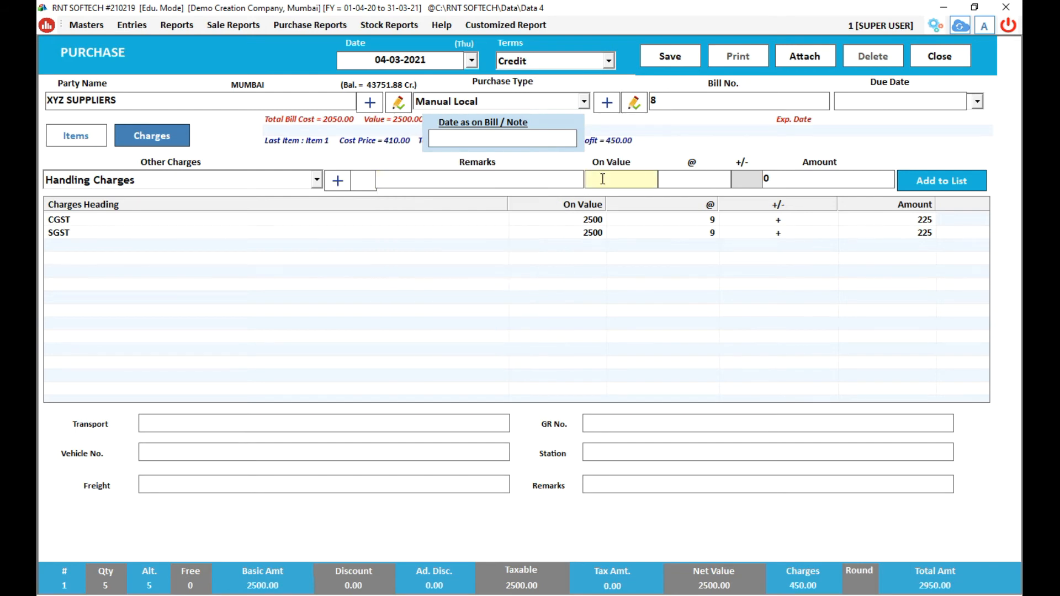
text(5000)
key(Return)
text(1)
key(Return)
key(Return)
key(Return)
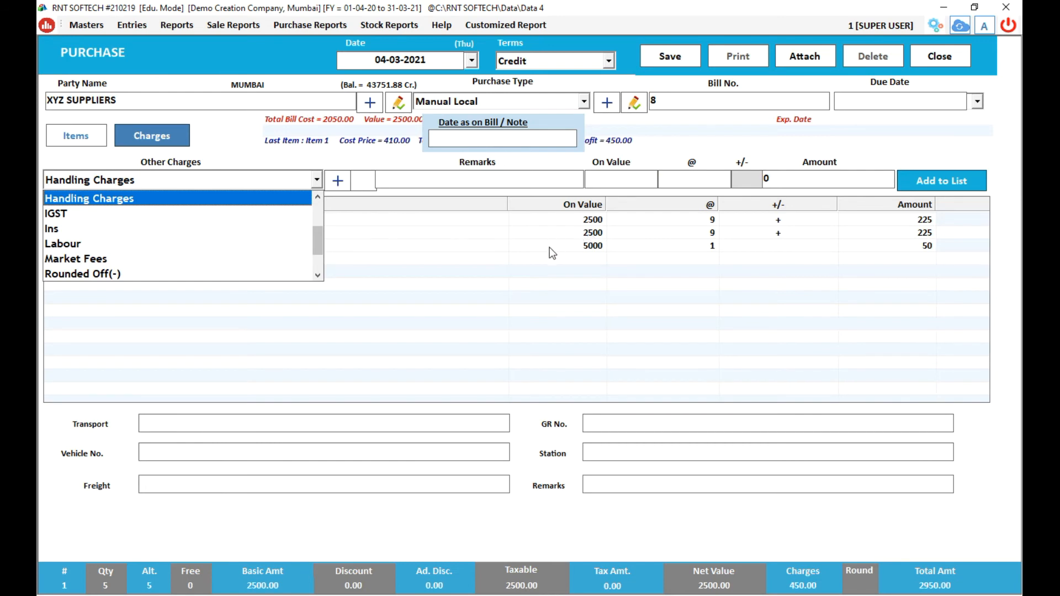
click(512, 287)
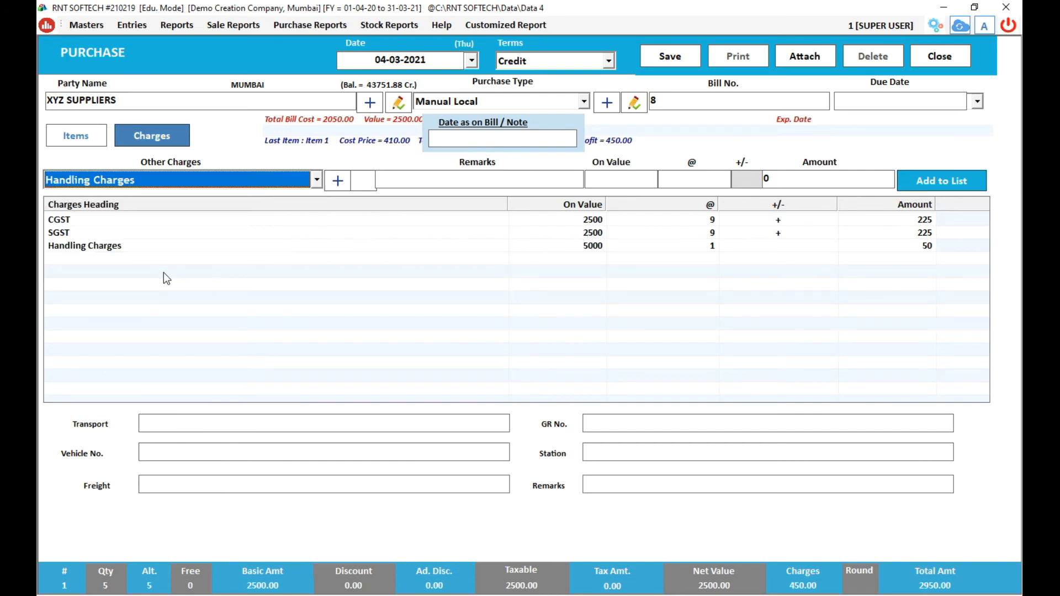
Fill the transport fields: ABC Transport, GR 1234, vehicle MH041365, station Mumbai, freight To Pay.
click(199, 423)
text(ABC Trans)
text(port)
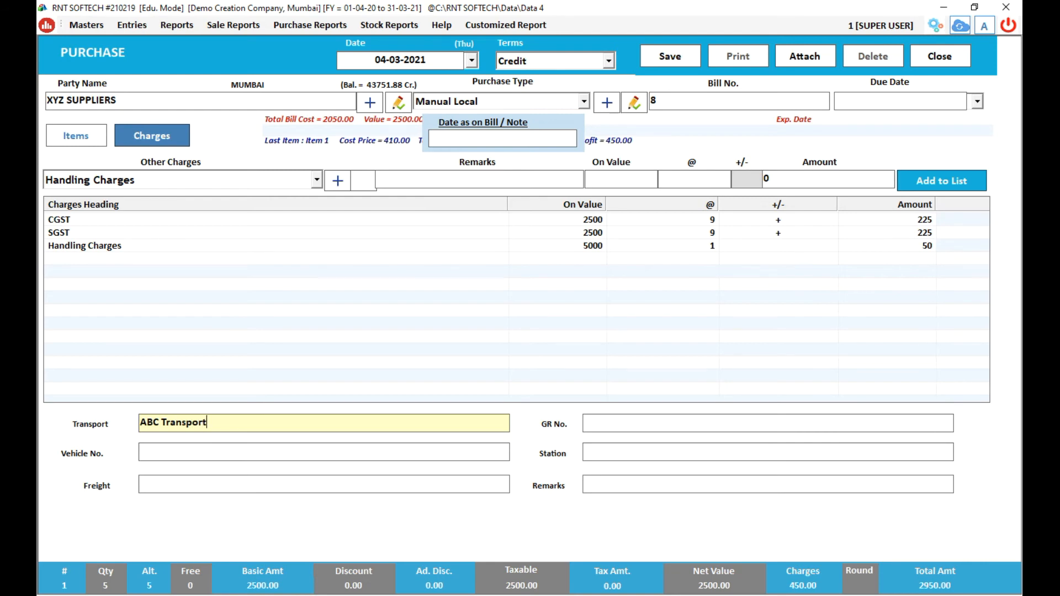
key(Return)
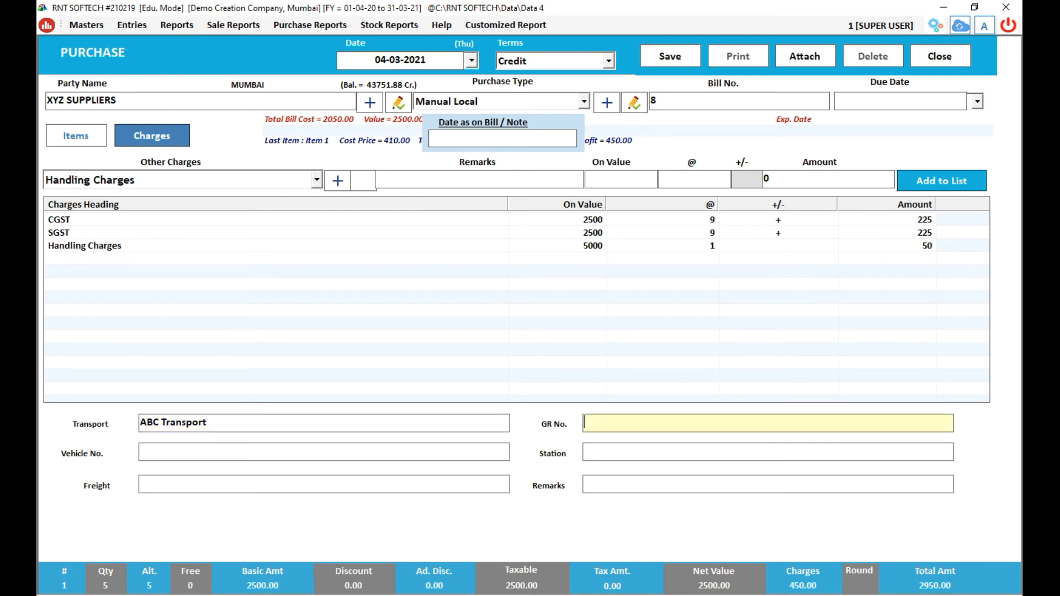
text(1234)
key(Return)
text(MH04)
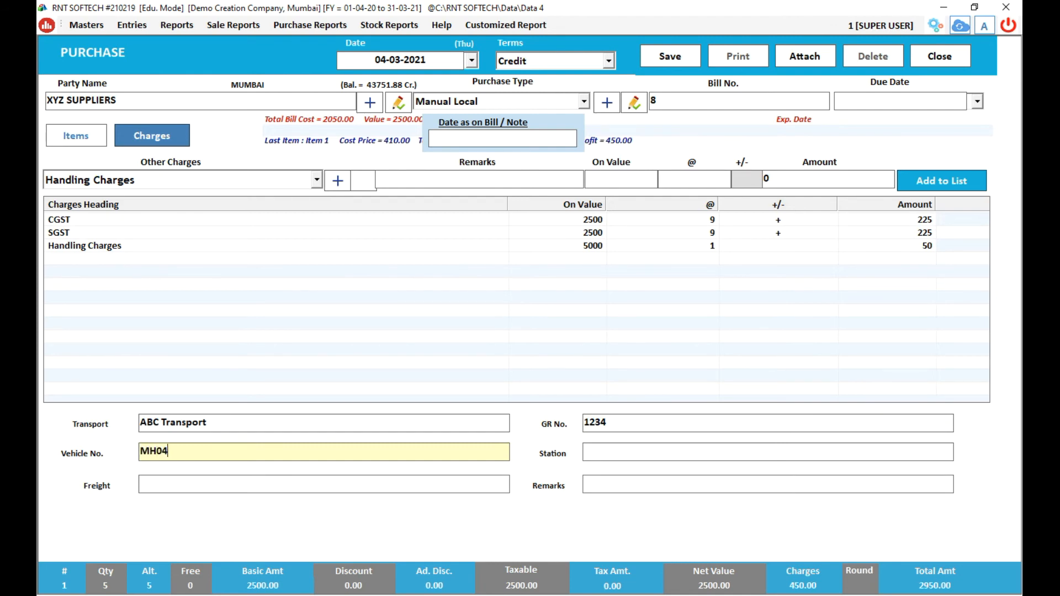
text(1365)
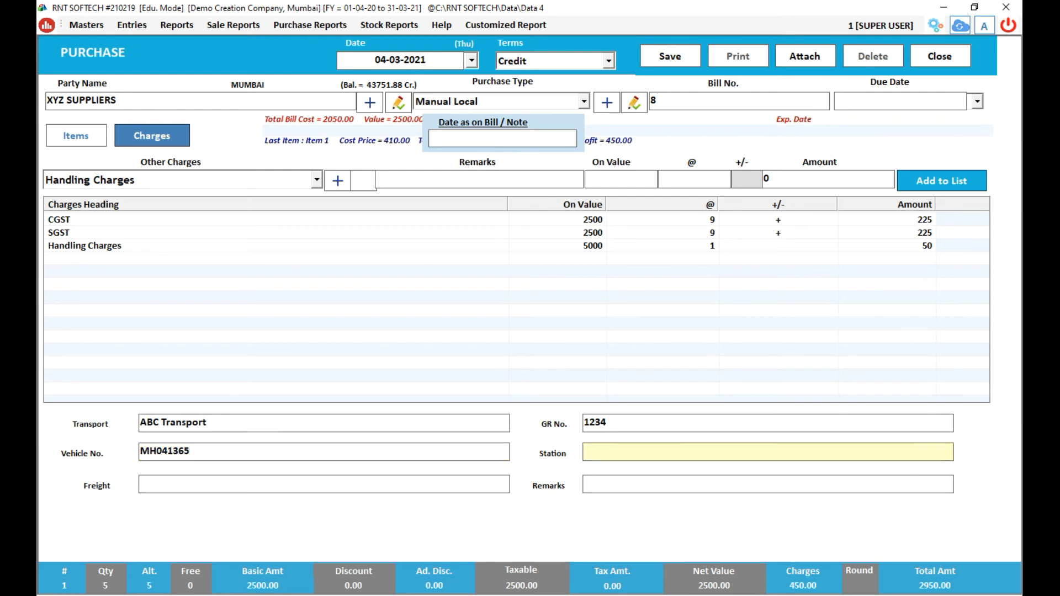
text(Mumbai)
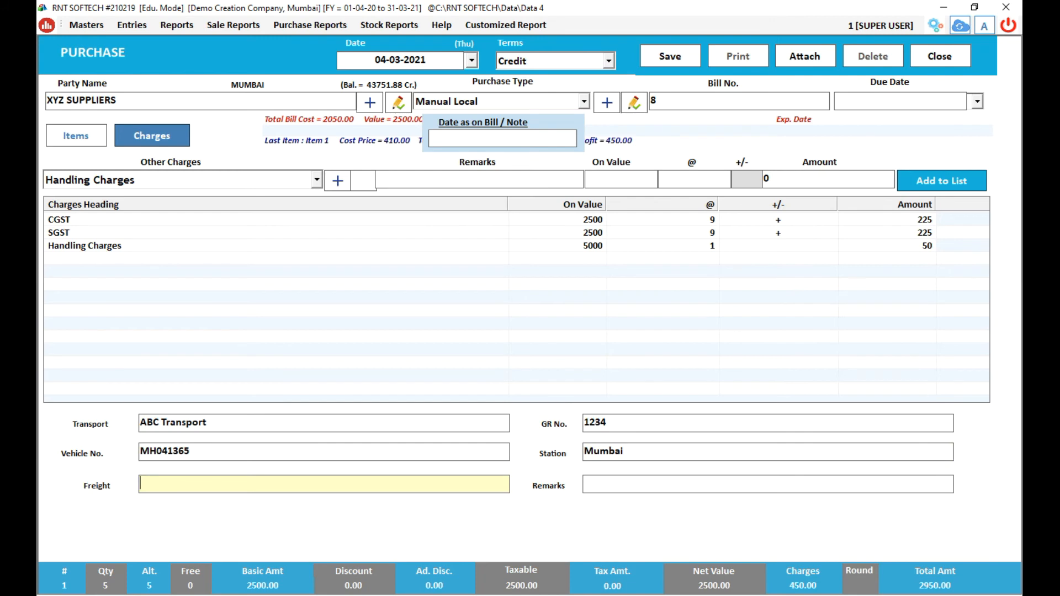
text(To Pay)
key(Return)
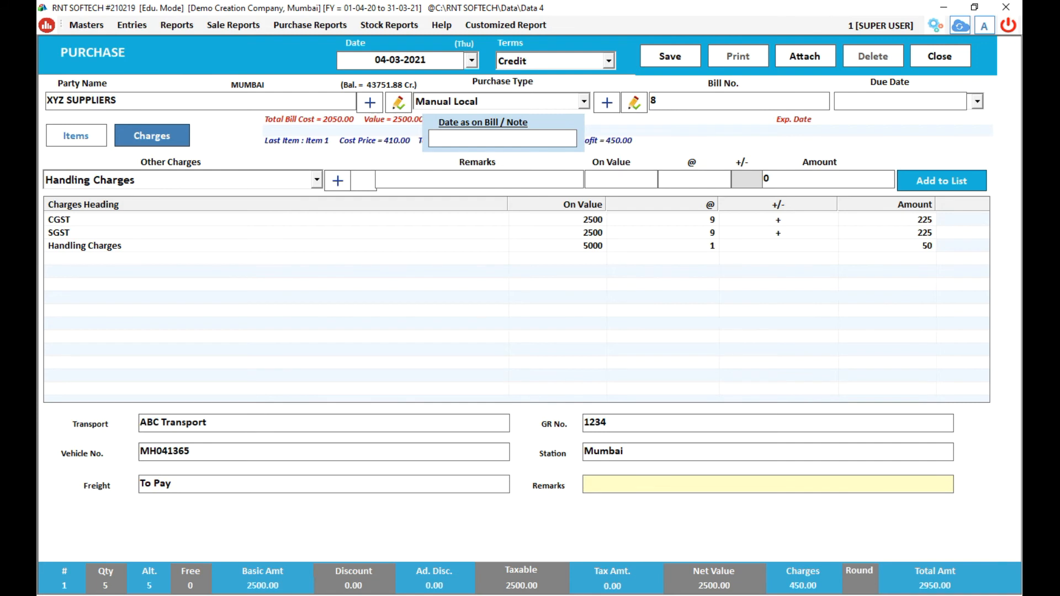
key(Return)
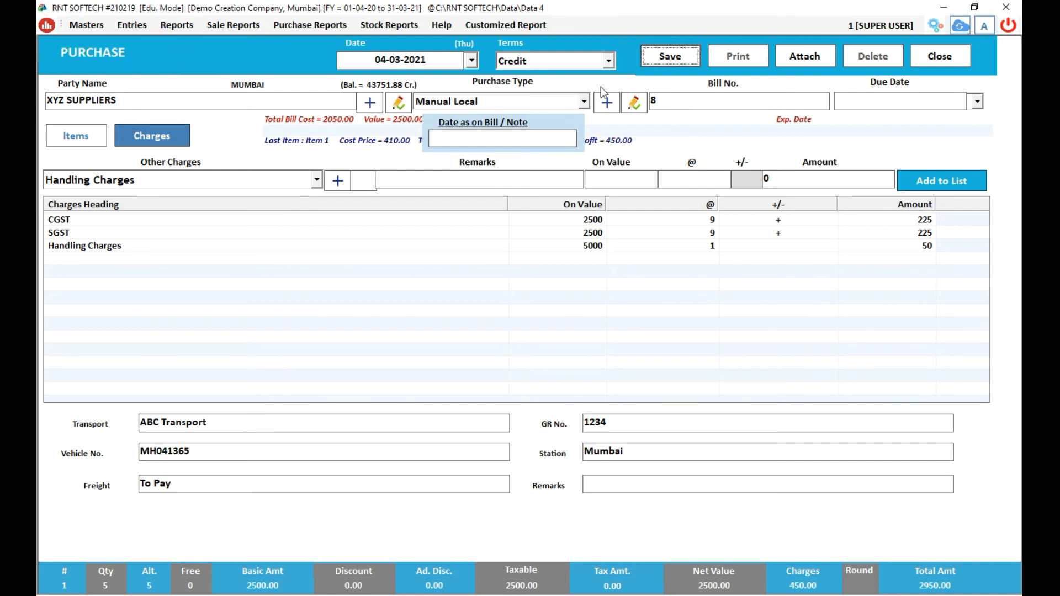
Save bill 8, accepting the Bill Already Punched warning and confirming the saved message.
click(688, 60)
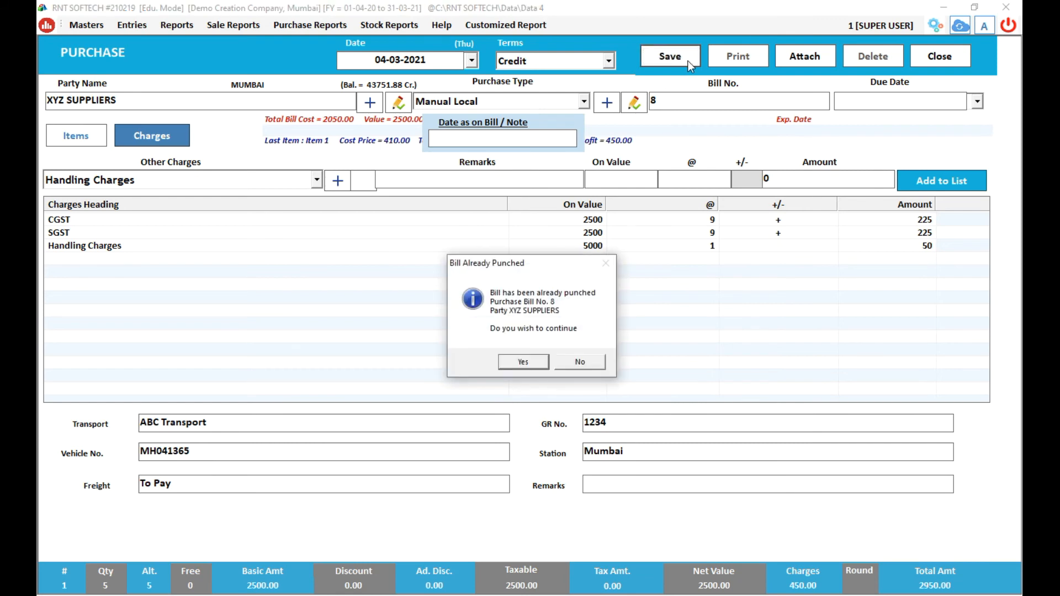
click(521, 363)
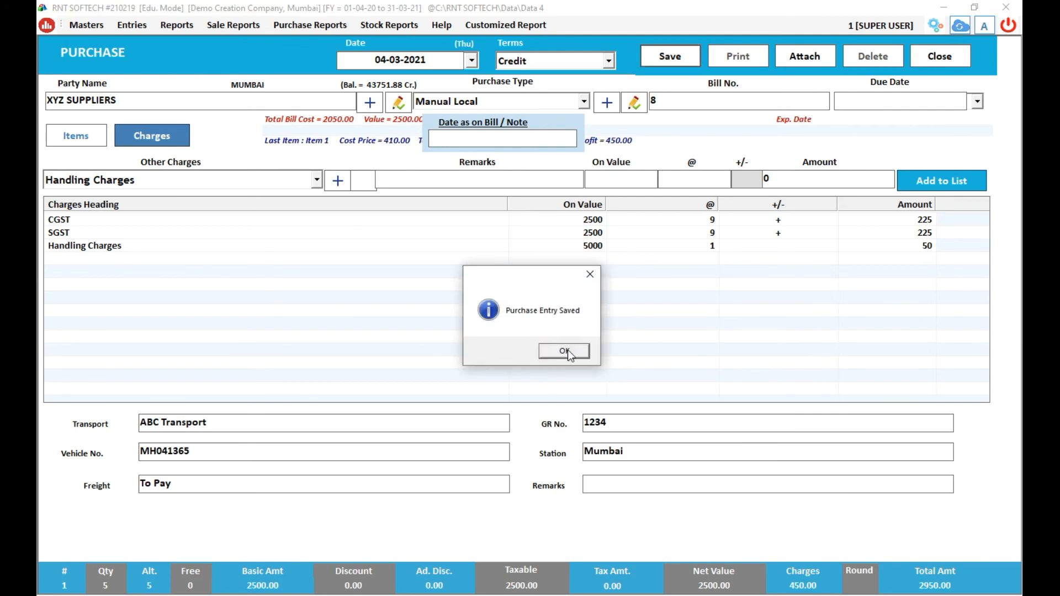
click(568, 350)
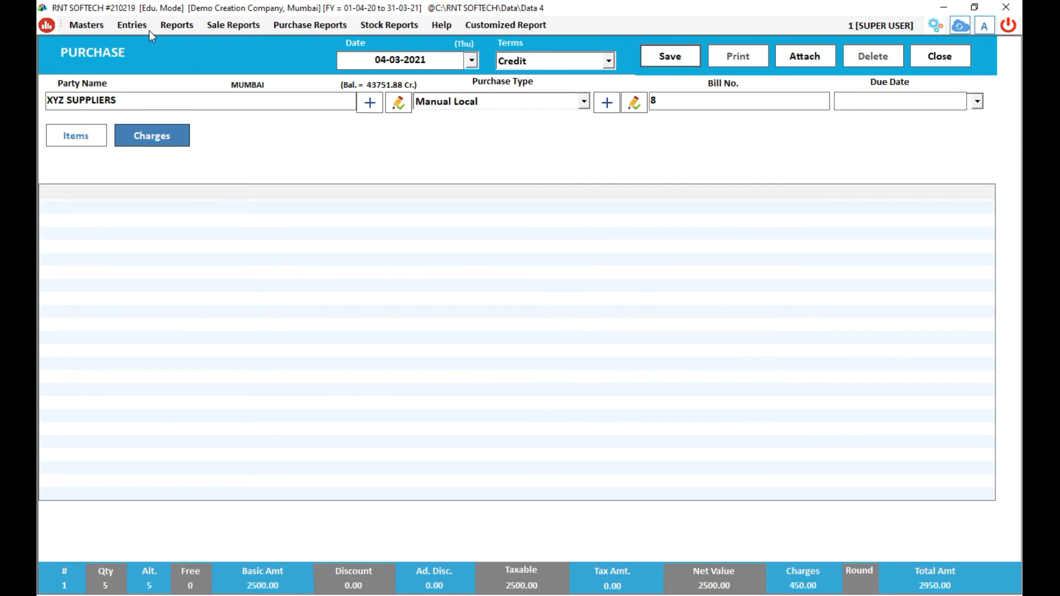
Open the Purchase Bills register from Entries and open the XYZ SUPPLIERS bill 8 row.
click(136, 21)
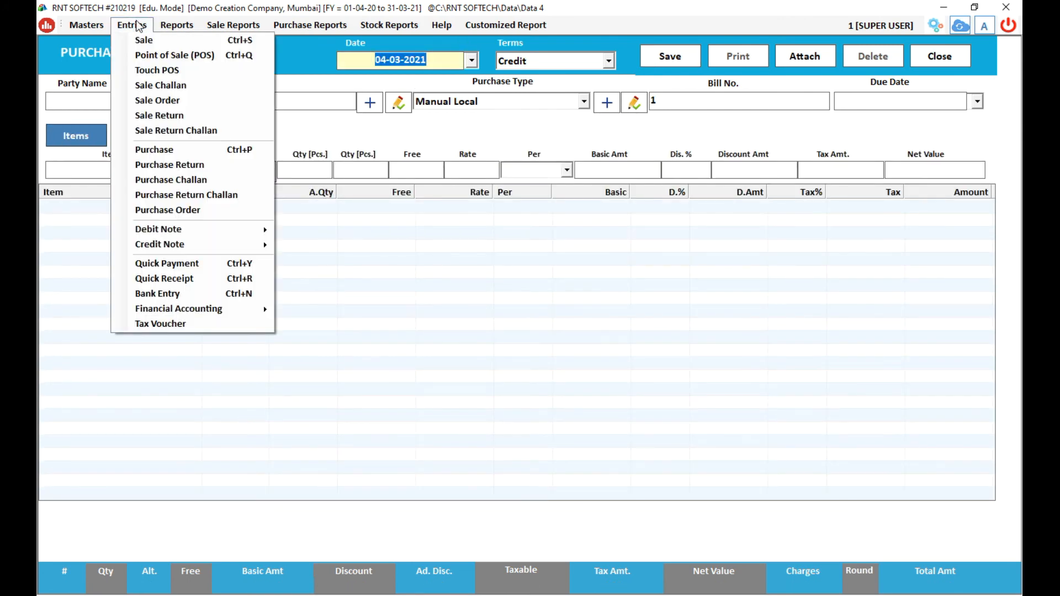
click(170, 145)
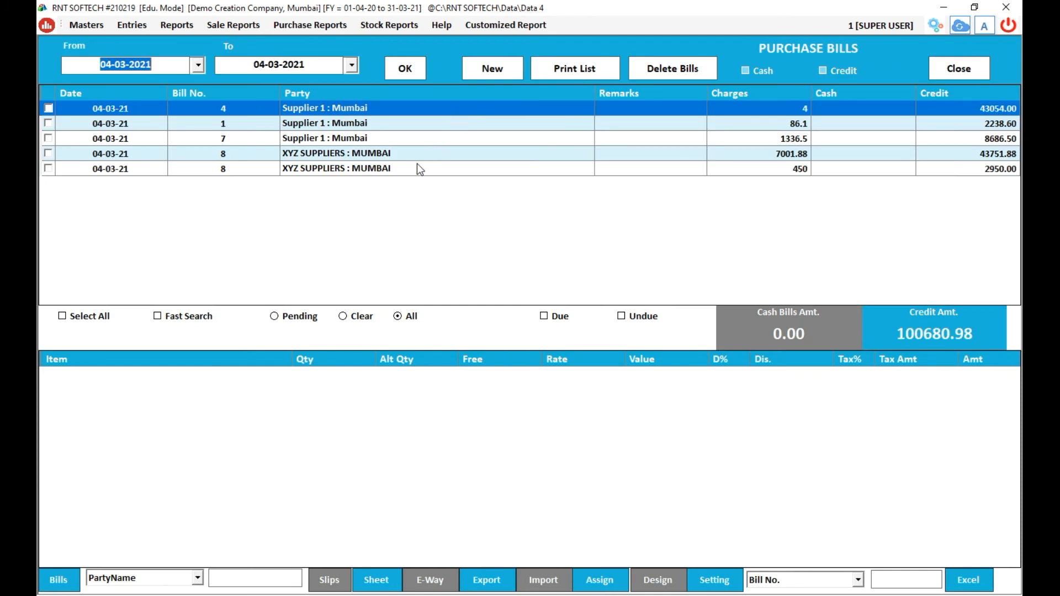
click(416, 166)
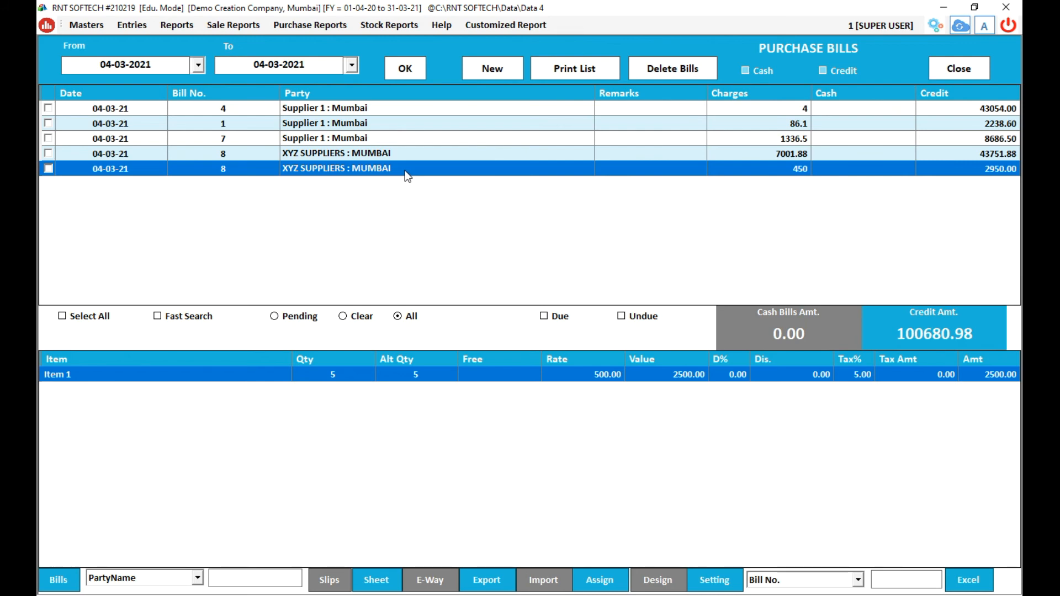
double_click(406, 170)
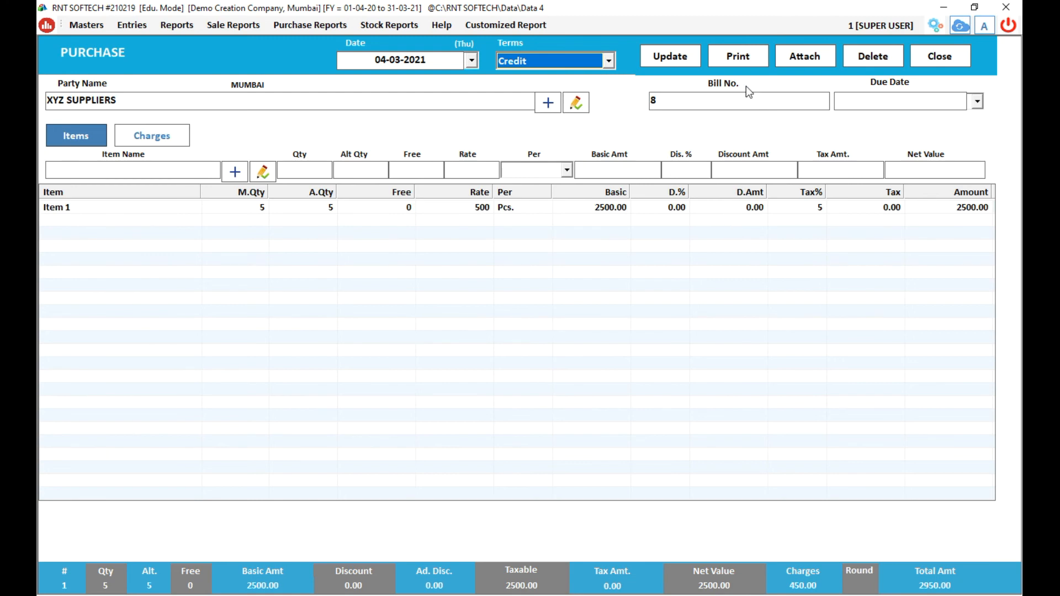
Open the Print options for bill 8 with the Purchase format.
click(737, 58)
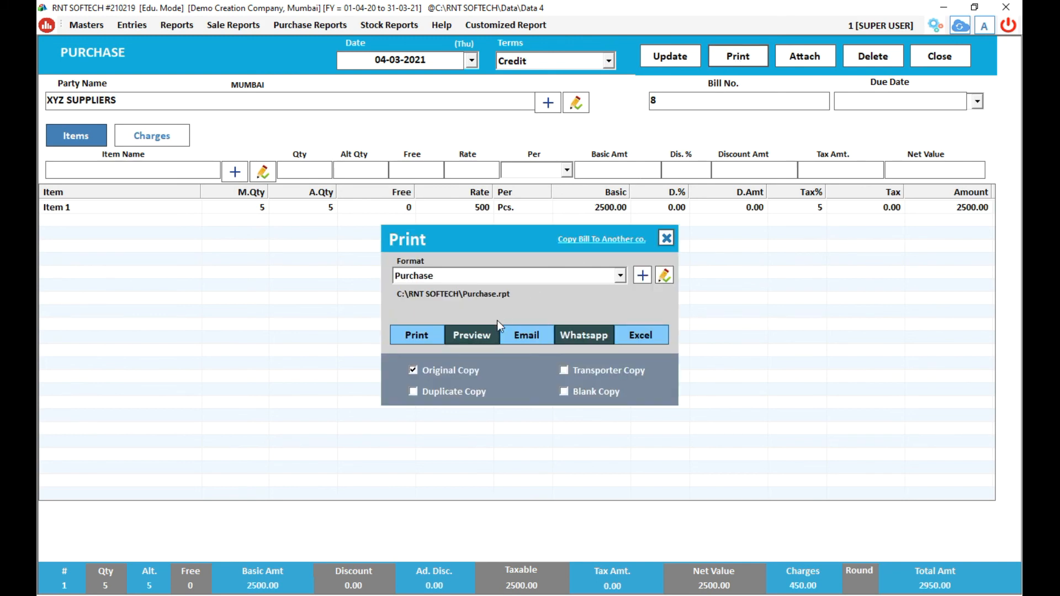
click(485, 332)
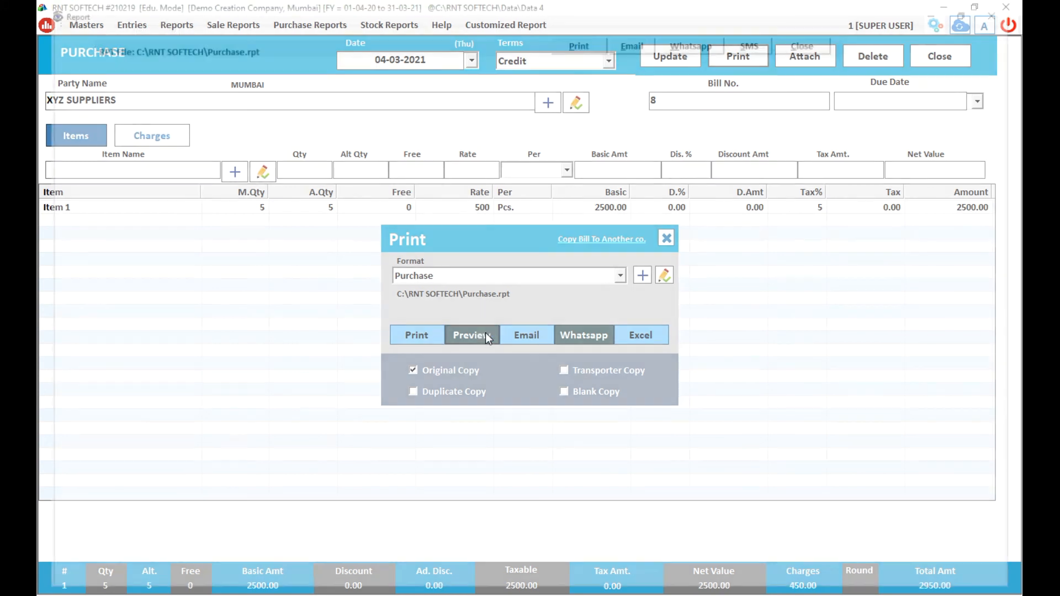
Preview bill 8 as a Retail Invoice and scroll to check the 2950.00 grand total.
click(488, 337)
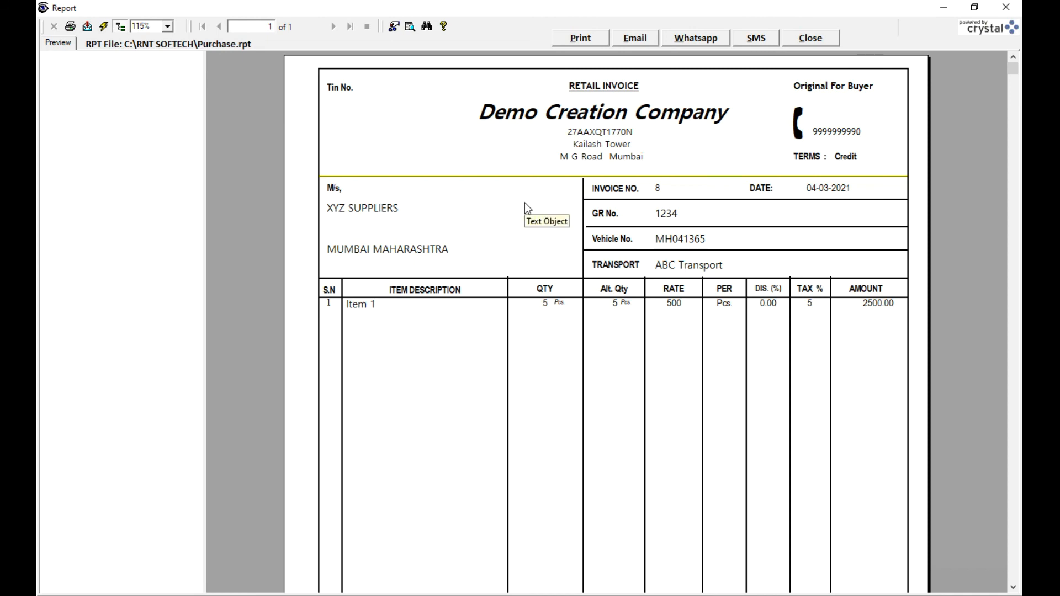
scroll(525, 203, down, 5)
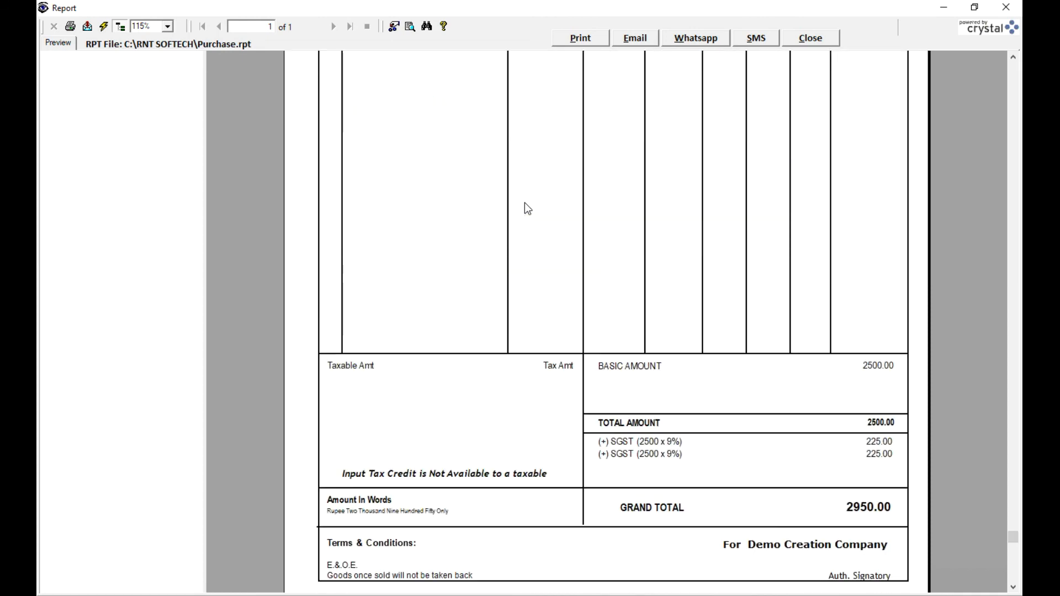
scroll(527, 213, down, 1)
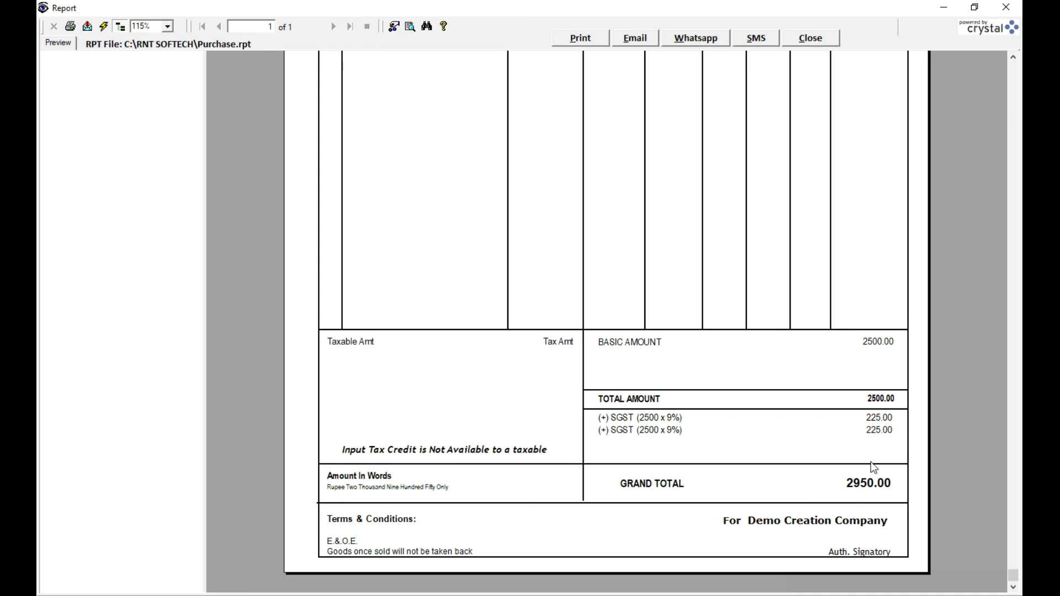
scroll(871, 469, up, 10)
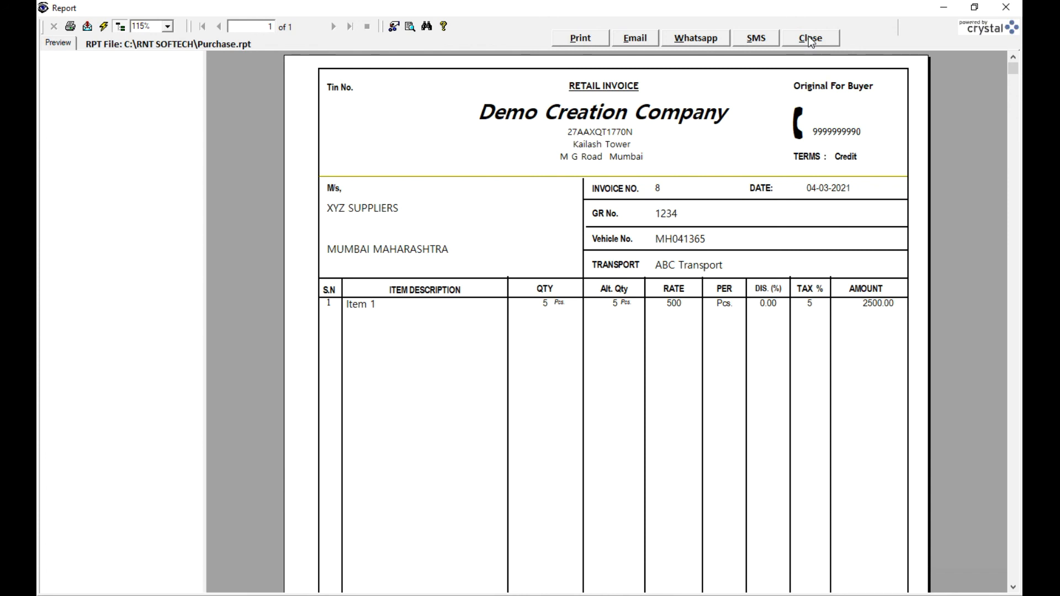
Close the invoice preview and the Print dialog.
click(810, 39)
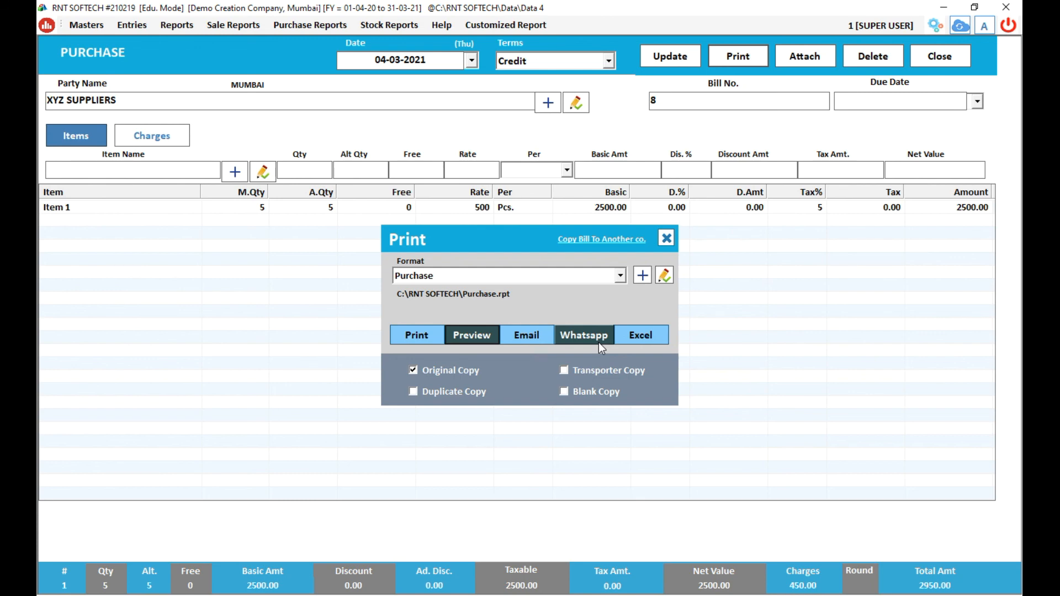
click(666, 240)
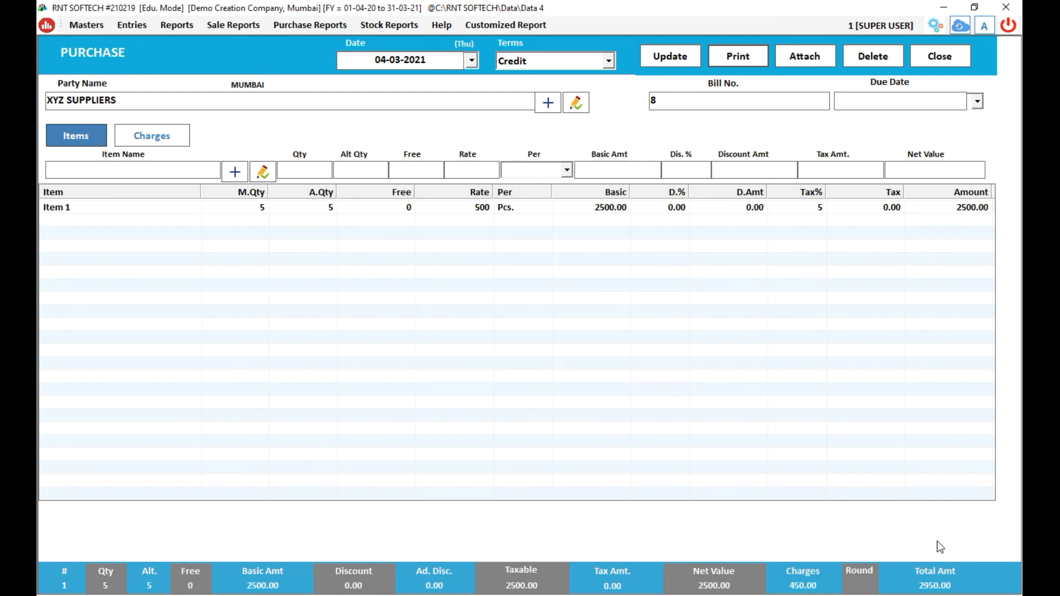